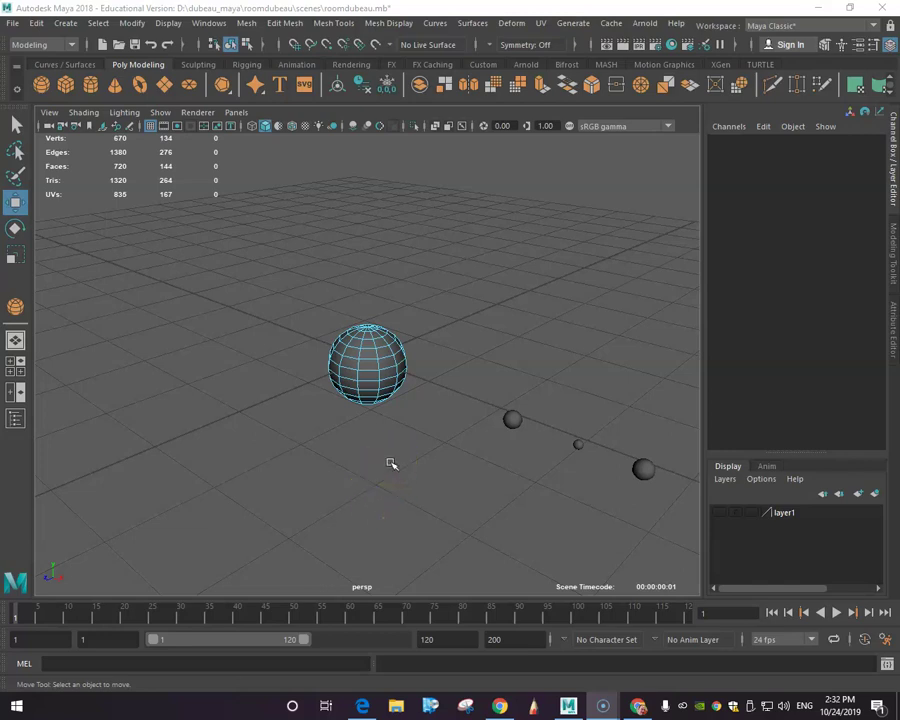
# Open the Hypershade window from the status line toolbar
pyautogui.click(387, 385)
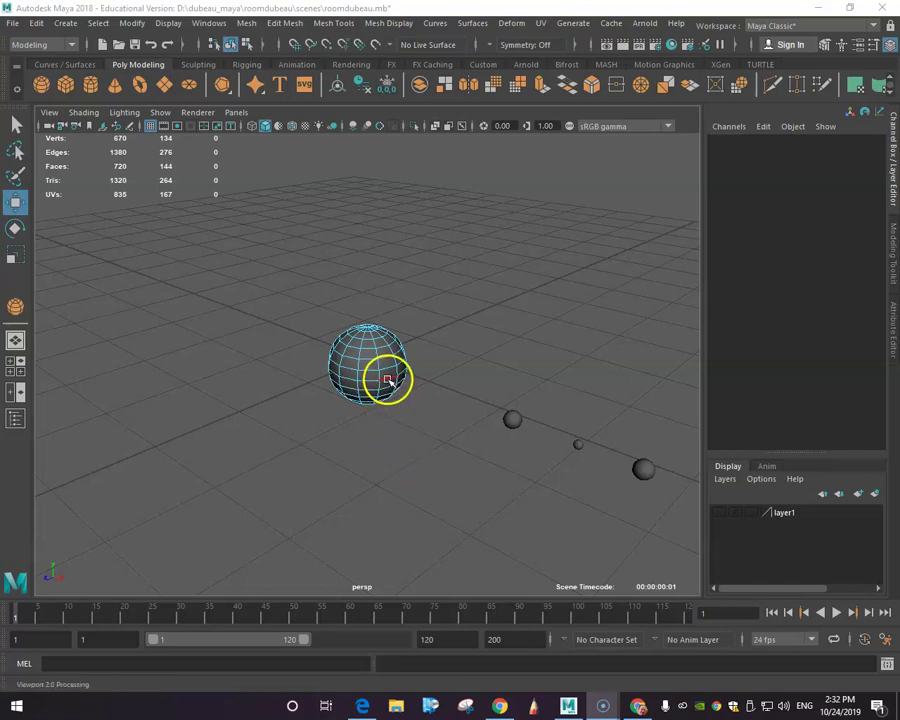
# Reposition the loaded Hypershade window so it fits the screen
pyautogui.click(671, 46)
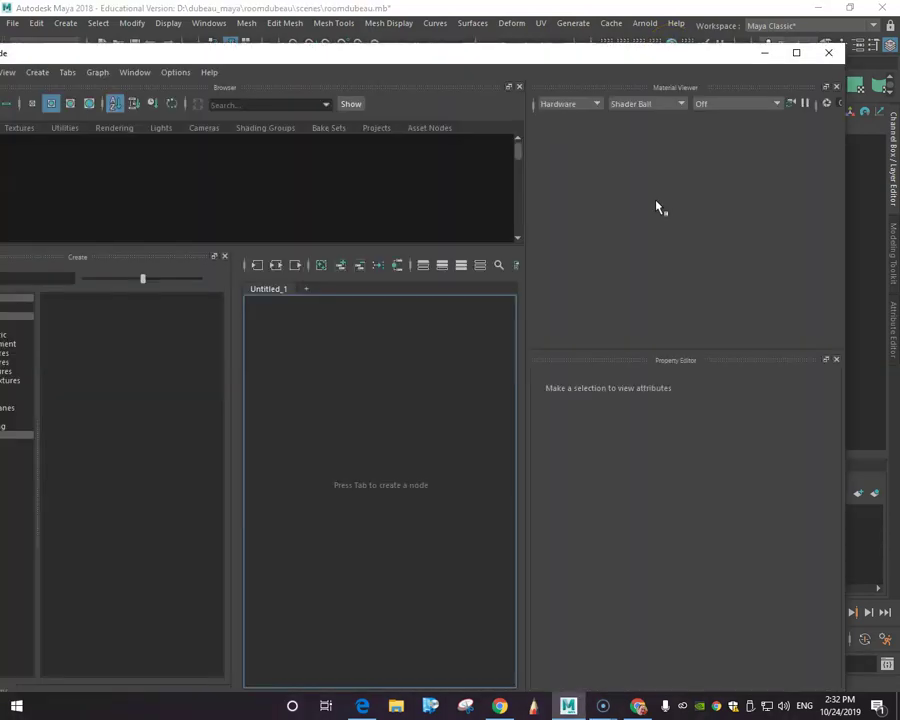
pyautogui.moveTo(362, 52); pyautogui.dragTo(412, 44)
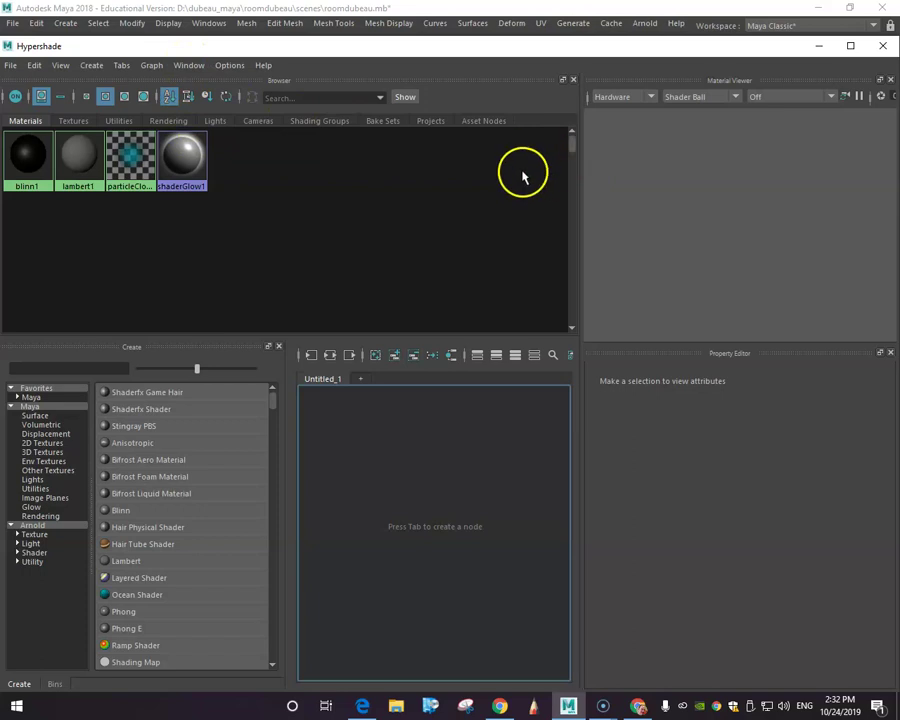
# Add a Viewport panel to Hypershade, dock it beside the Browser, and widen it
pyautogui.click(190, 66)
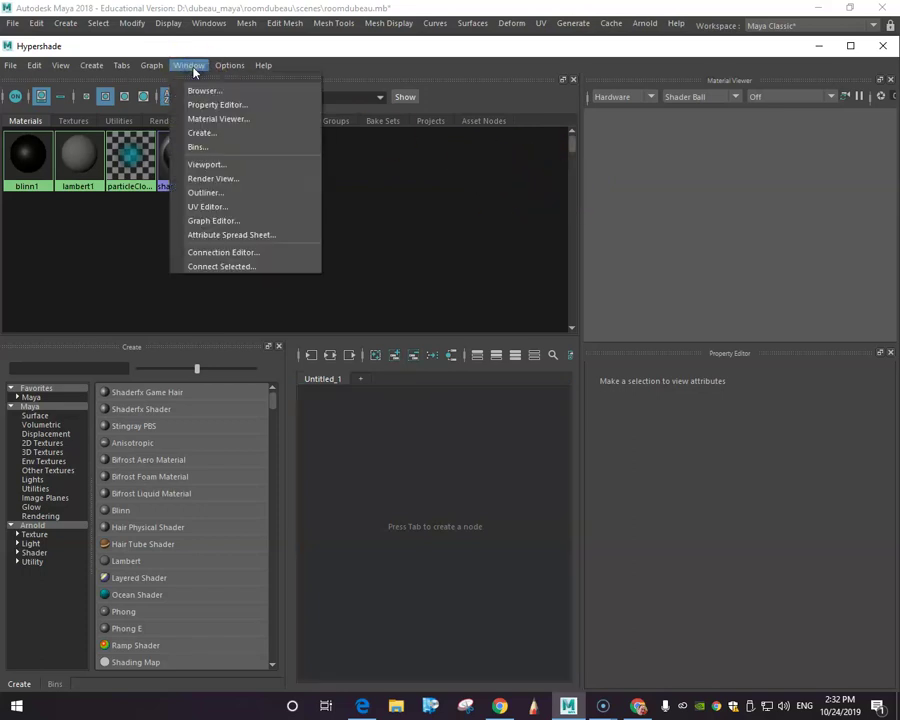
pyautogui.click(224, 165)
pyautogui.click(414, 193)
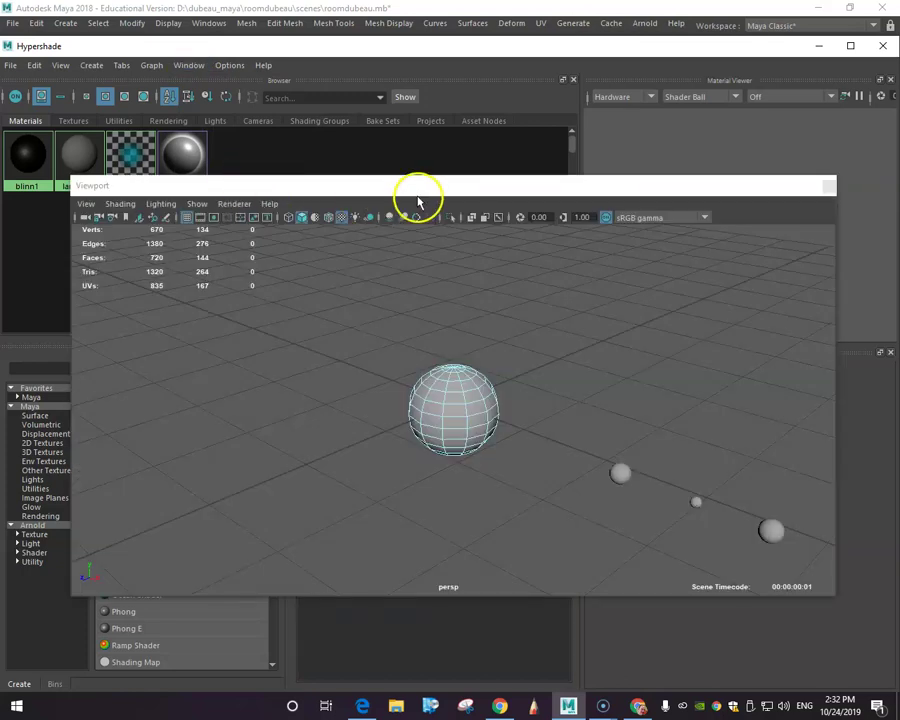
pyautogui.moveTo(337, 185)
pyautogui.mouseDown()
pyautogui.moveTo(440, 205)
pyautogui.moveTo(529, 170)
pyautogui.moveTo(420, 173)
pyautogui.moveTo(506, 169)
pyautogui.moveTo(500, 189)
pyautogui.moveTo(329, 195)
pyautogui.mouseUp()
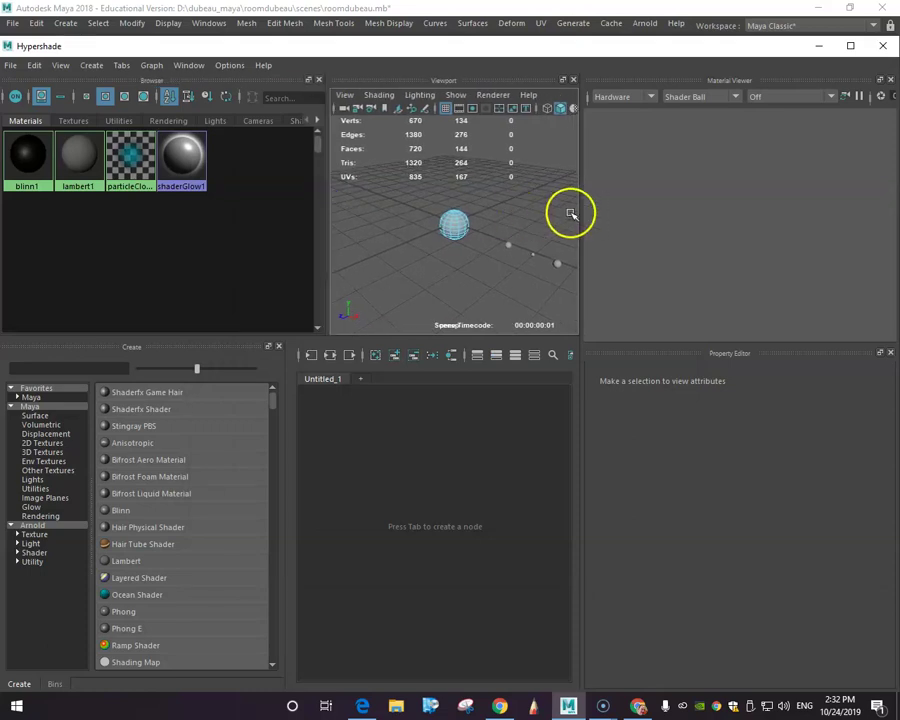
pyautogui.moveTo(587, 368)
pyautogui.mouseDown()
pyautogui.moveTo(579, 374)
pyautogui.moveTo(589, 373)
pyautogui.mouseUp()
pyautogui.moveTo(582, 321); pyautogui.dragTo(580, 311)
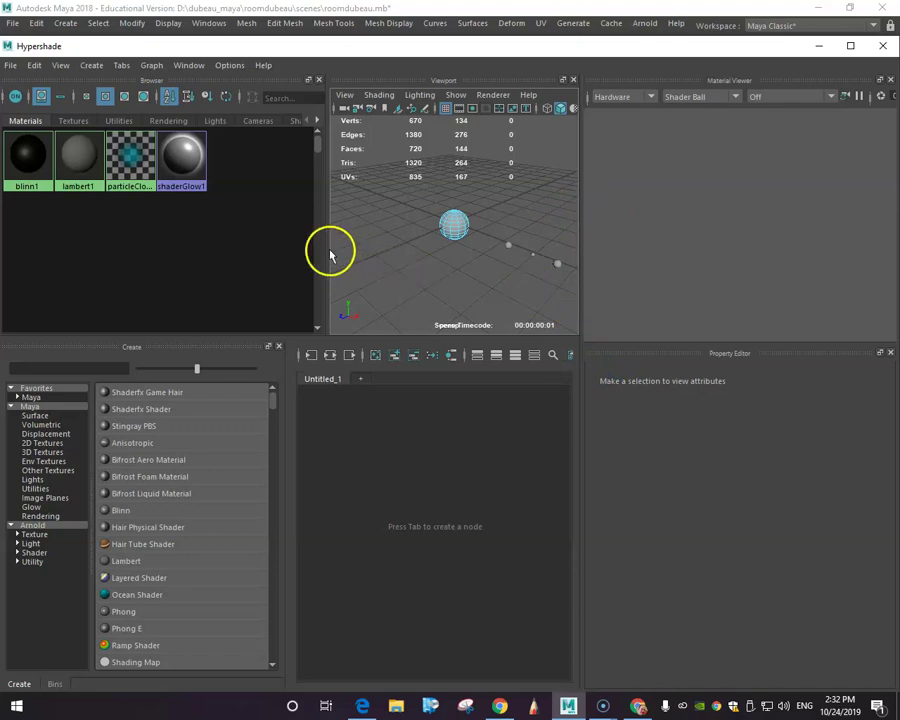
pyautogui.moveTo(328, 251); pyautogui.dragTo(262, 252)
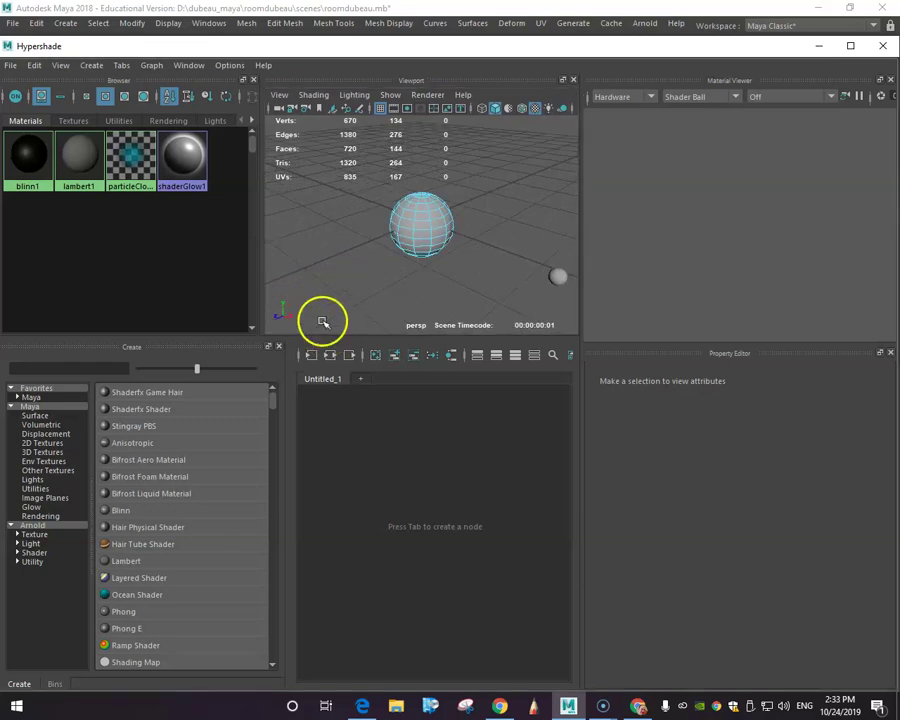
pyautogui.click(188, 65)
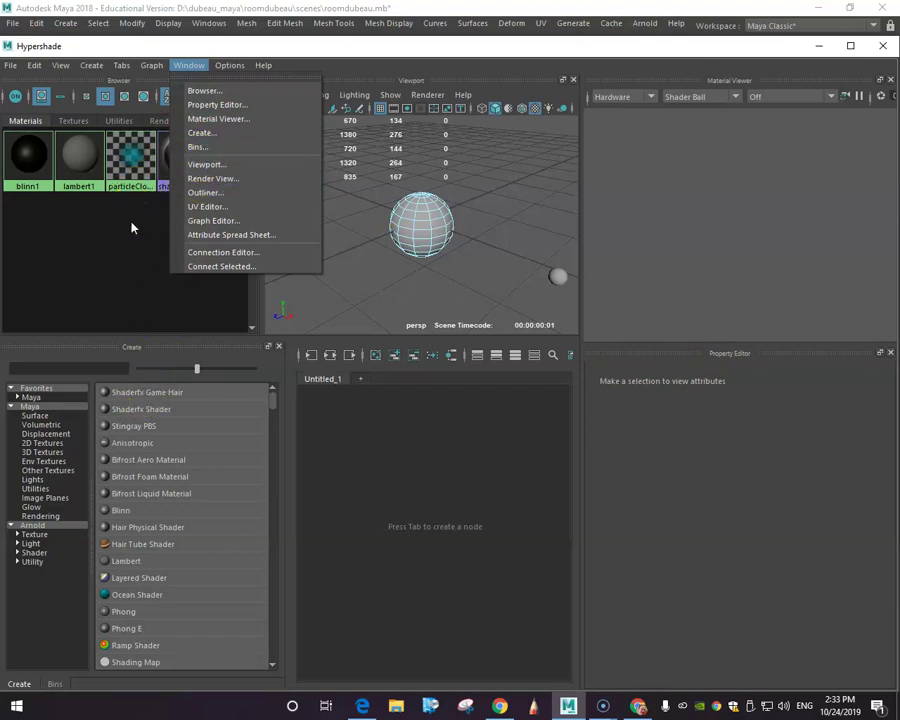
pyautogui.click(323, 53)
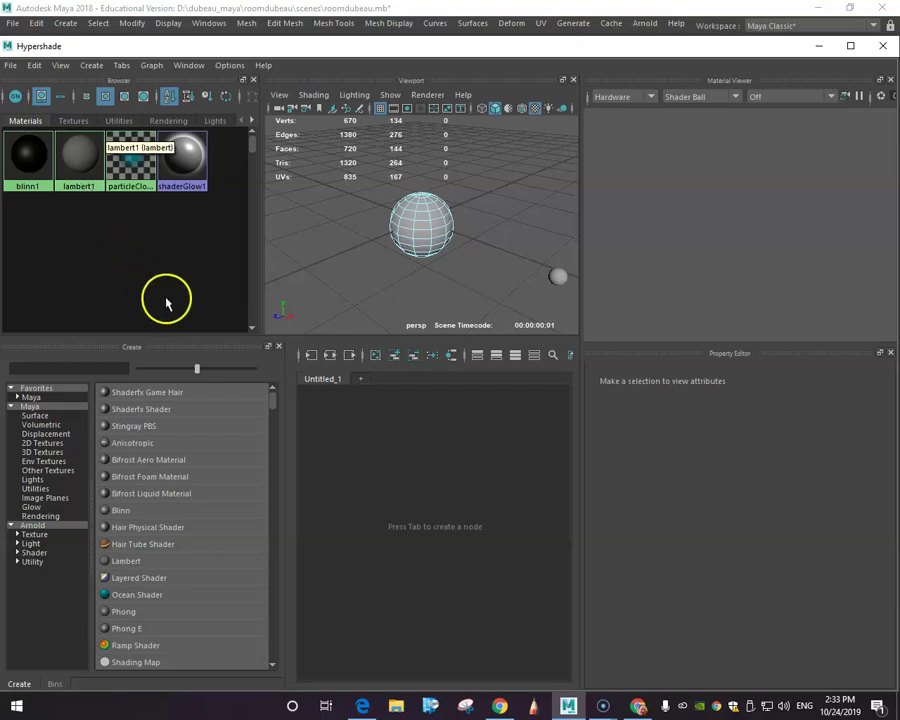
pyautogui.moveTo(273, 405)
pyautogui.mouseDown()
pyautogui.moveTo(274, 450)
pyautogui.moveTo(283, 404)
pyautogui.mouseUp()
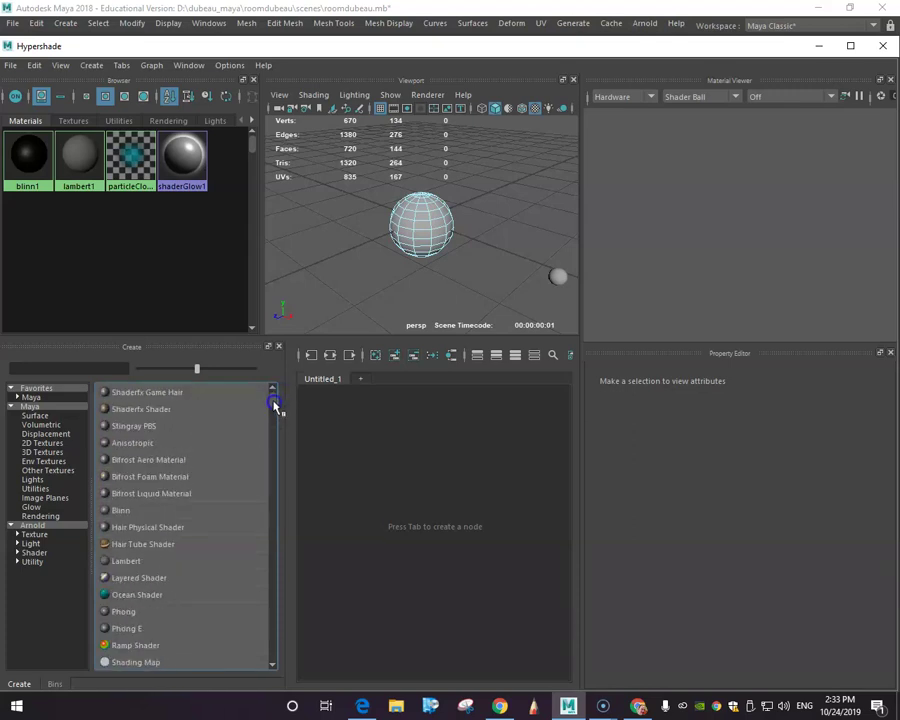
pyautogui.click(77, 160)
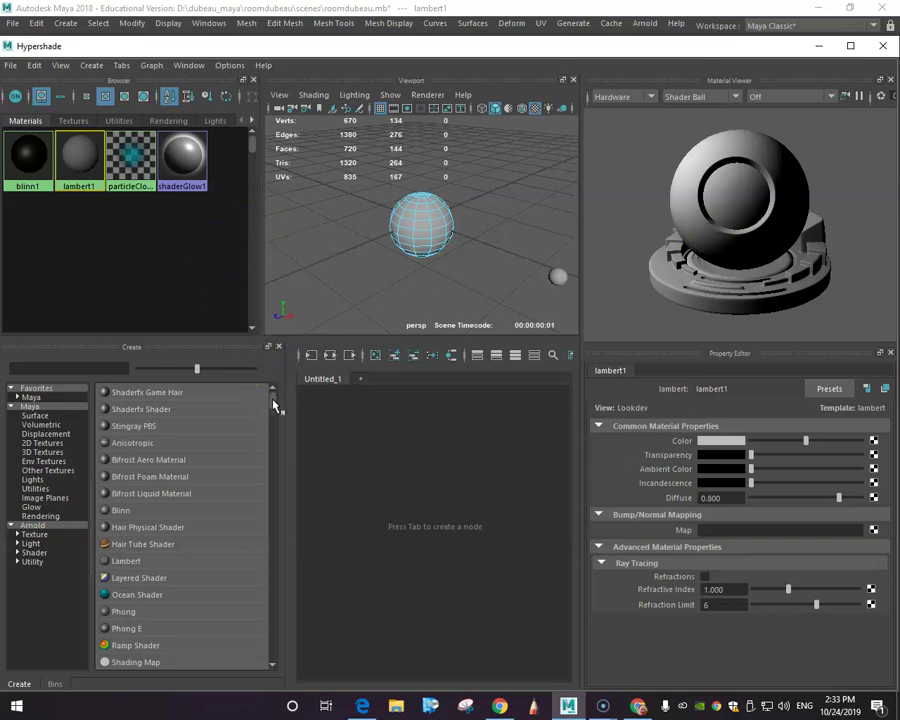
pyautogui.click(273, 402)
pyautogui.scroll(-2, 273, 402)
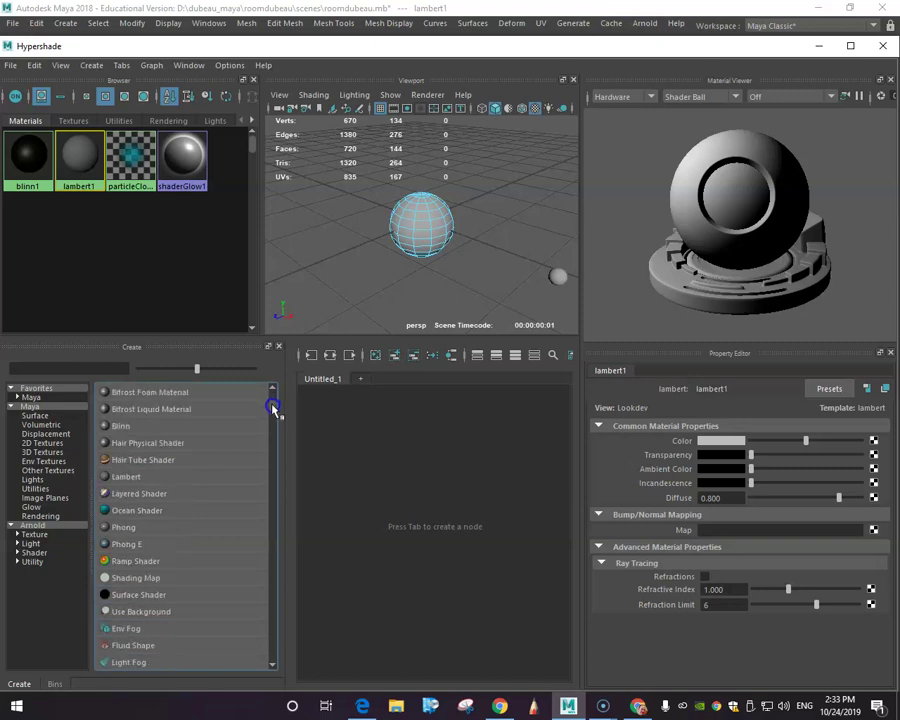
pyautogui.click(125, 409)
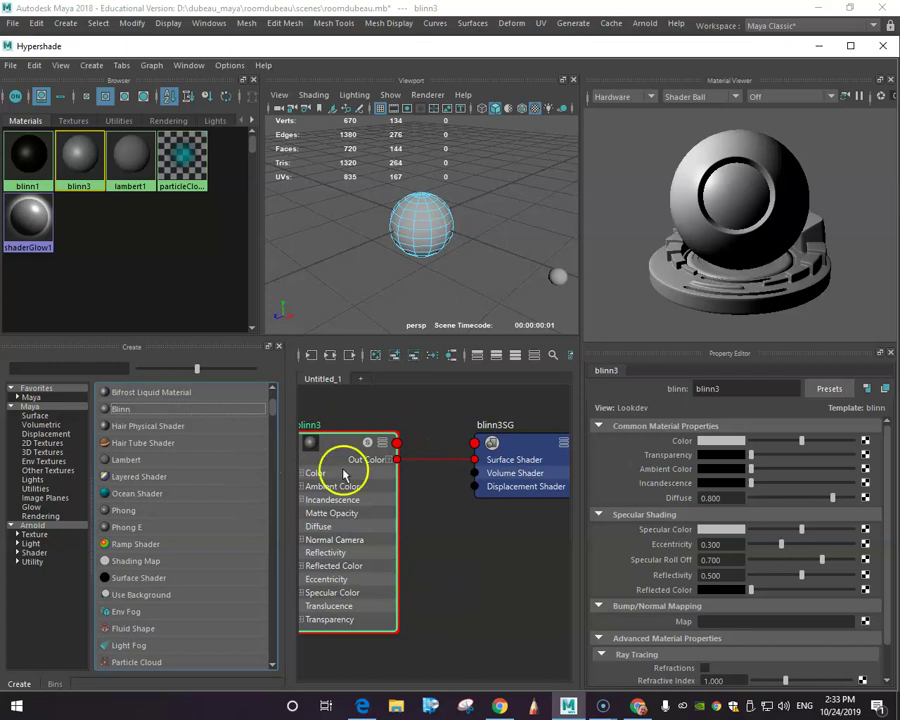
pyautogui.click(376, 356)
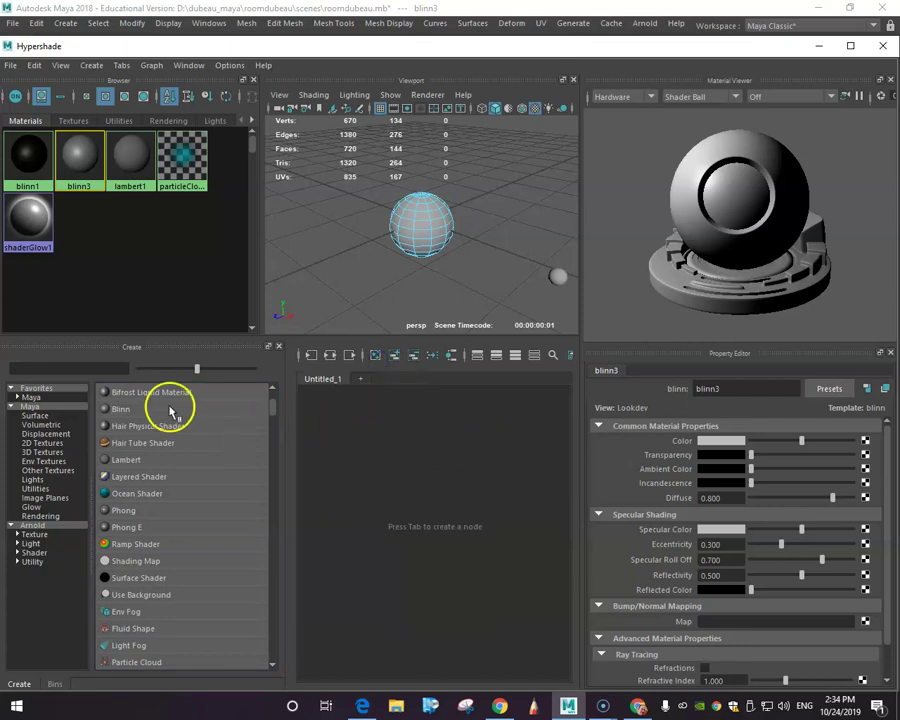
pyautogui.click(121, 409)
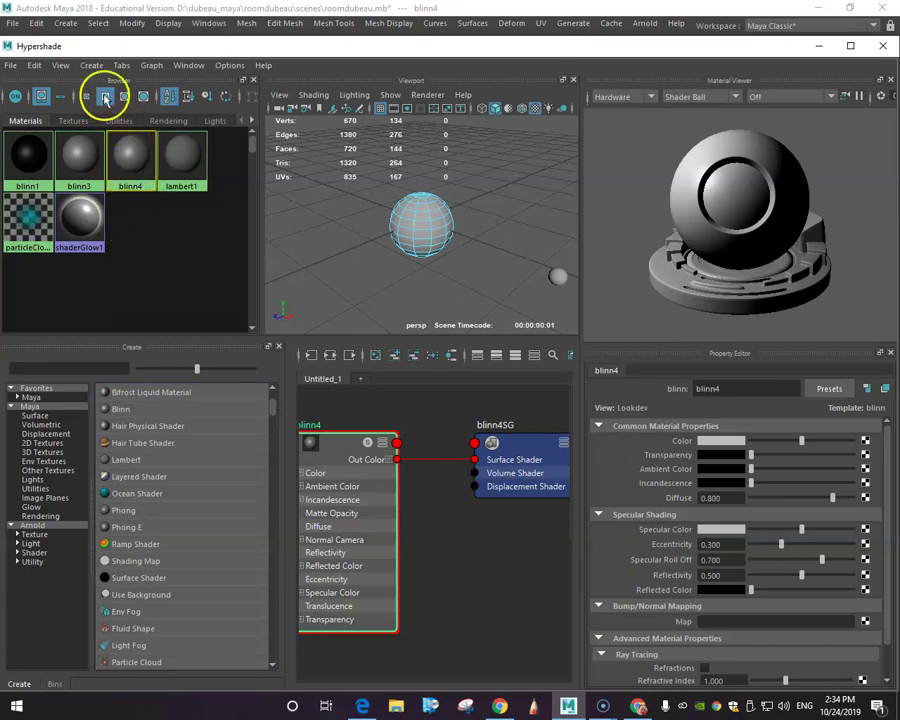
pyautogui.click(11, 66)
pyautogui.click(31, 69)
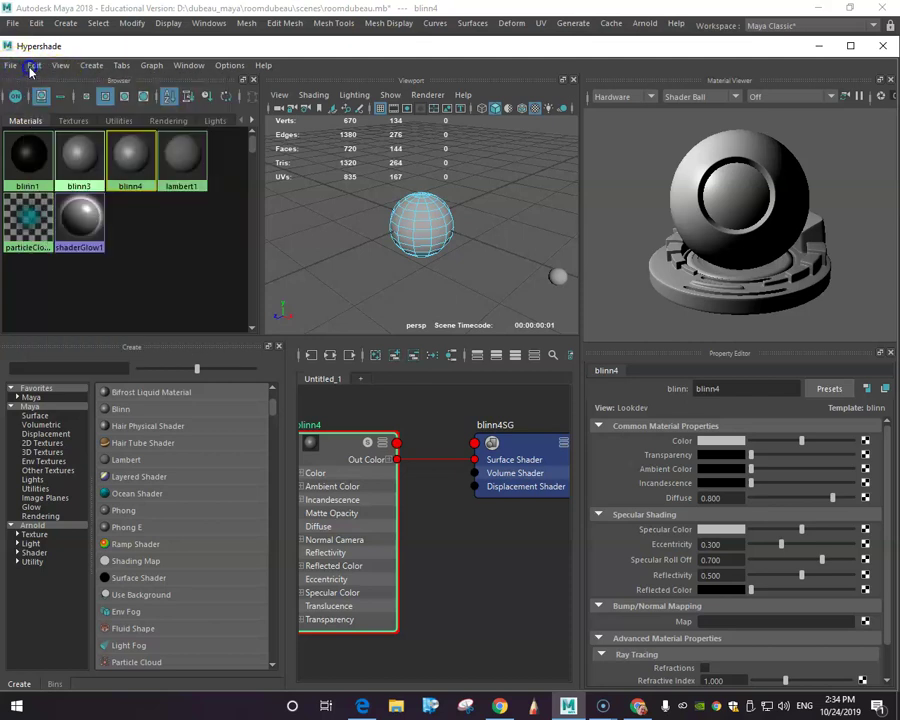
pyautogui.click(31, 69)
pyautogui.click(40, 79)
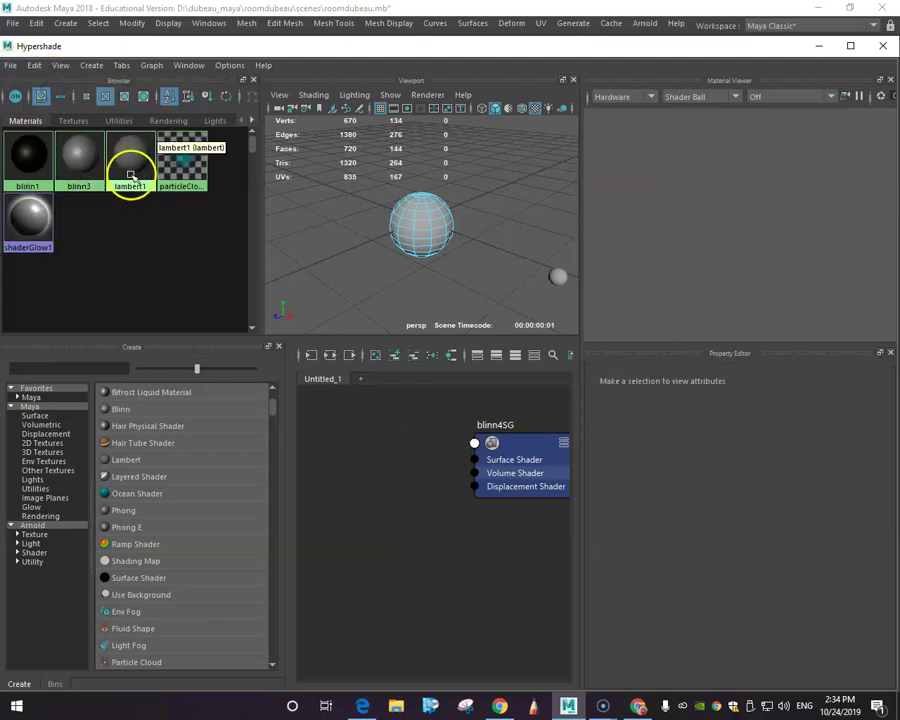
pyautogui.click(84, 170)
pyautogui.click(40, 68)
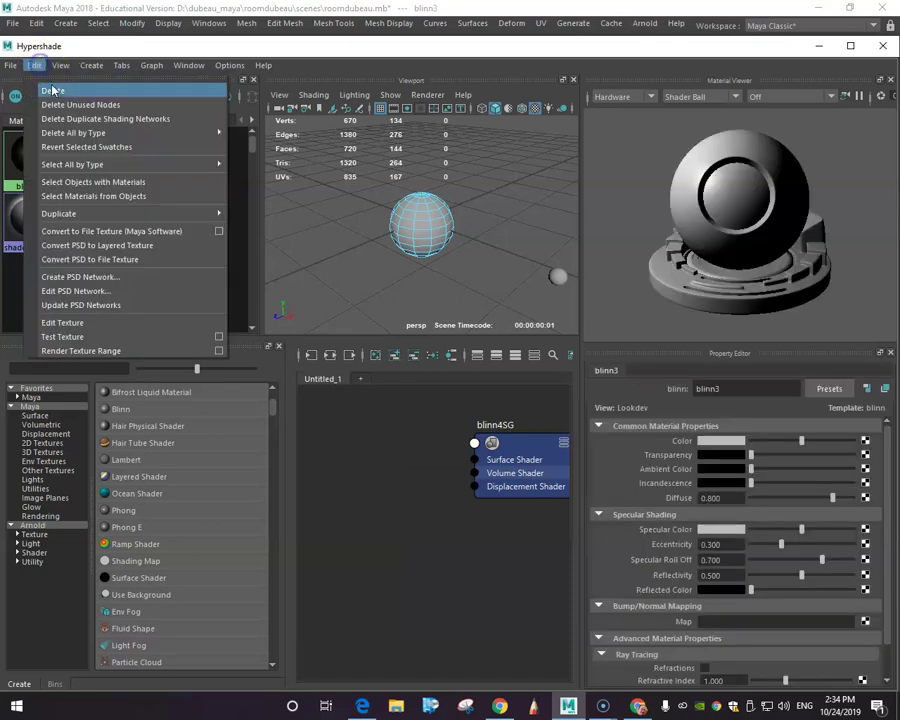
pyautogui.click(42, 84)
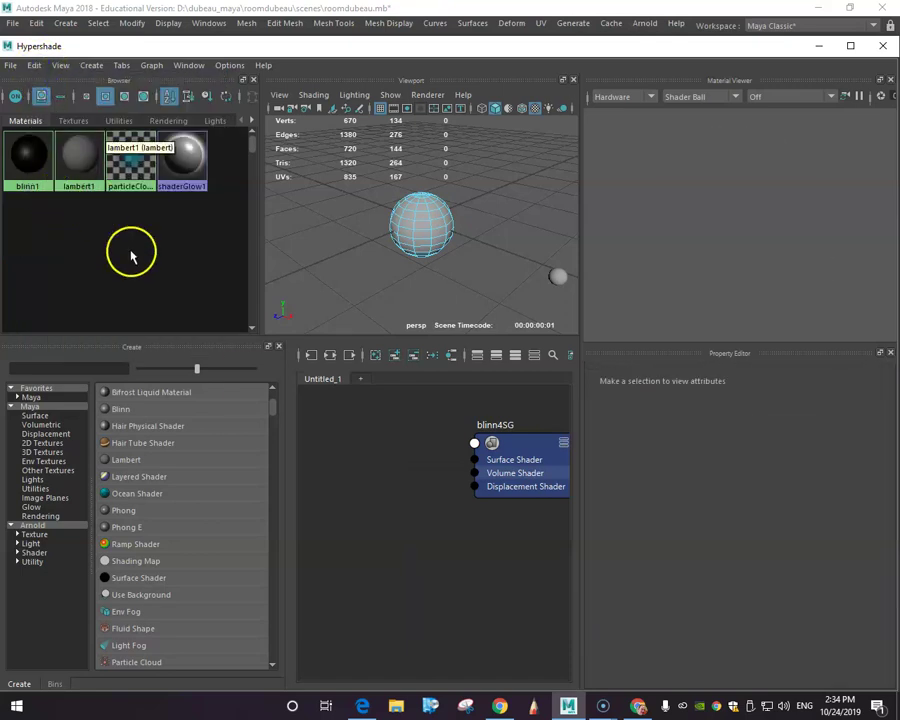
# Create a new Blinn material, blinn5, and set its Color to yellow
pyautogui.click(380, 358)
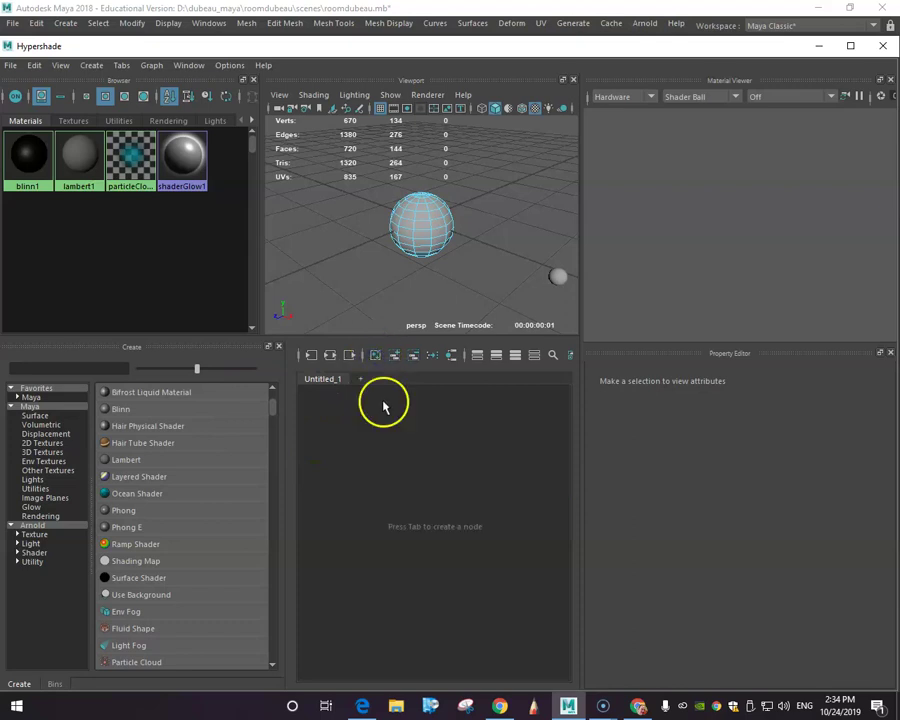
pyautogui.click(124, 409)
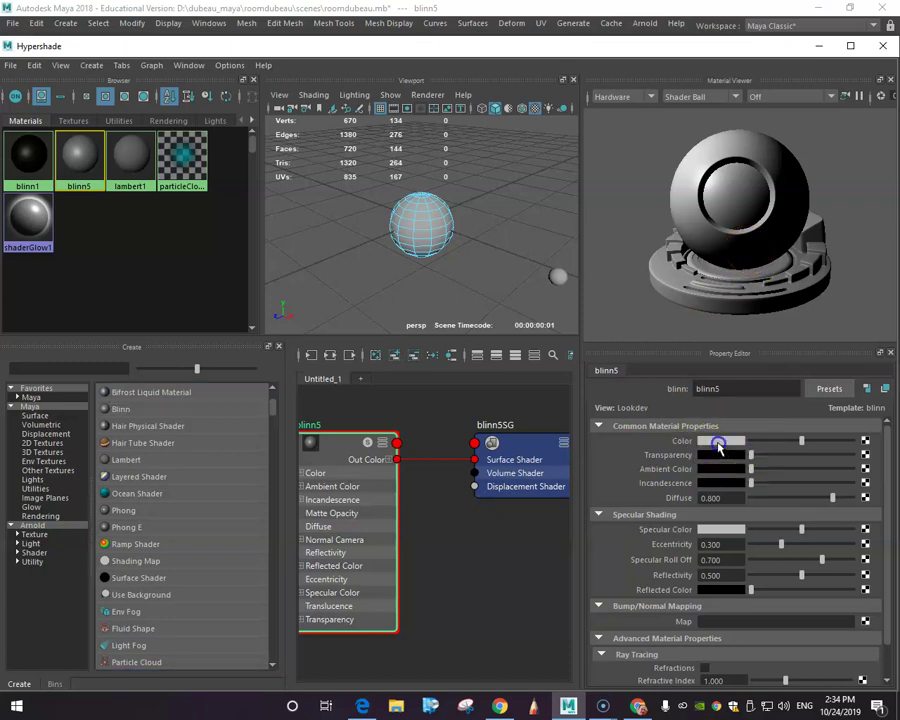
pyautogui.click(718, 447)
pyautogui.click(679, 407)
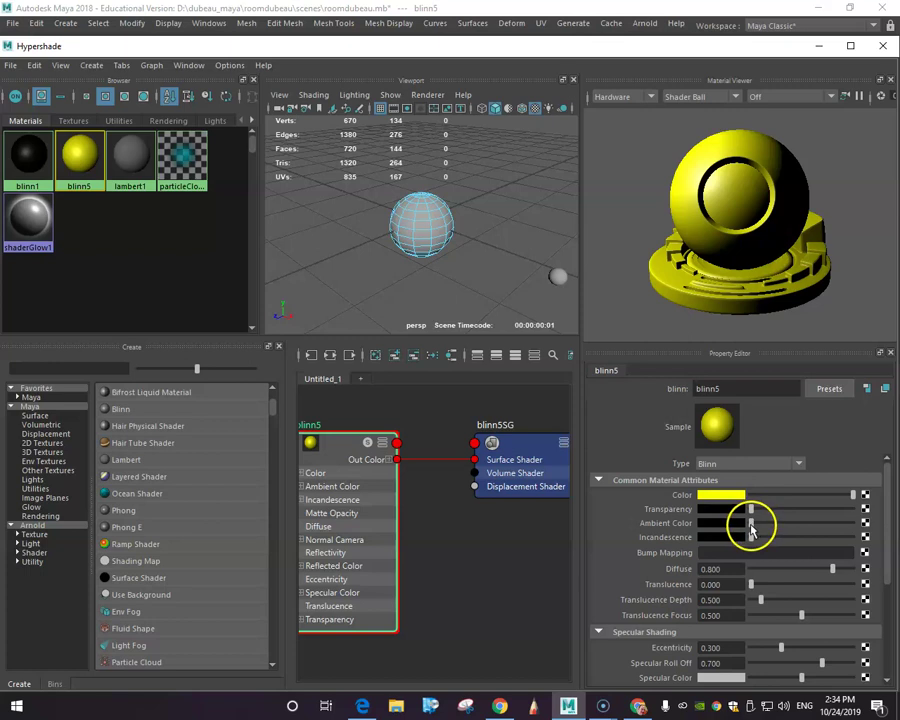
# Raise blinn5's incandescence and increase its Eccentricity from 0.300 to 0.769
pyautogui.moveTo(751, 532)
pyautogui.mouseDown()
pyautogui.moveTo(764, 538)
pyautogui.moveTo(751, 540)
pyautogui.mouseUp()
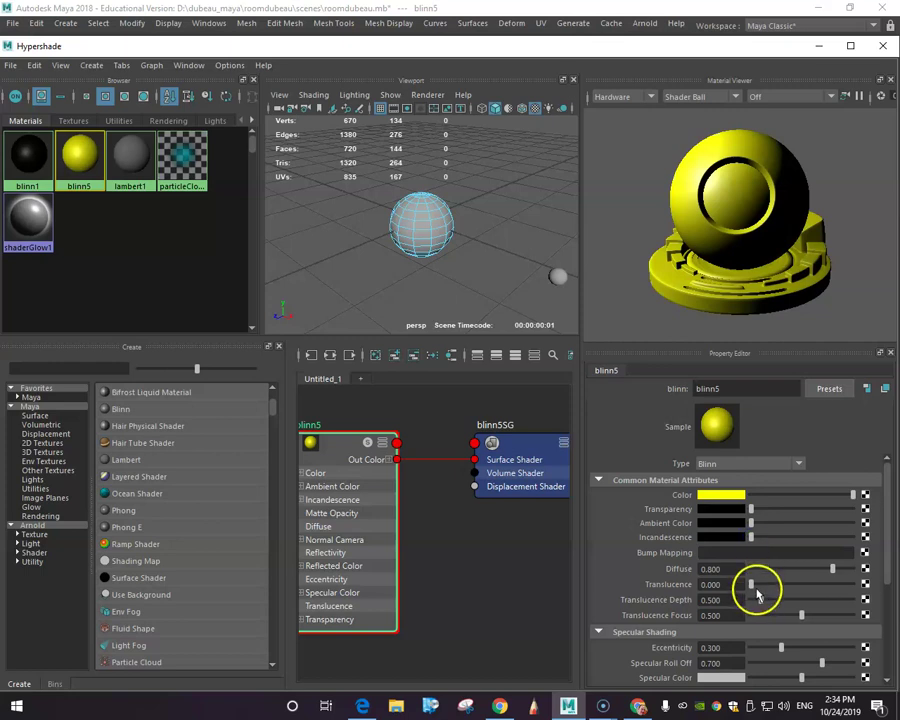
pyautogui.scroll(-1, 765, 599)
pyautogui.scroll(-1, 765, 605)
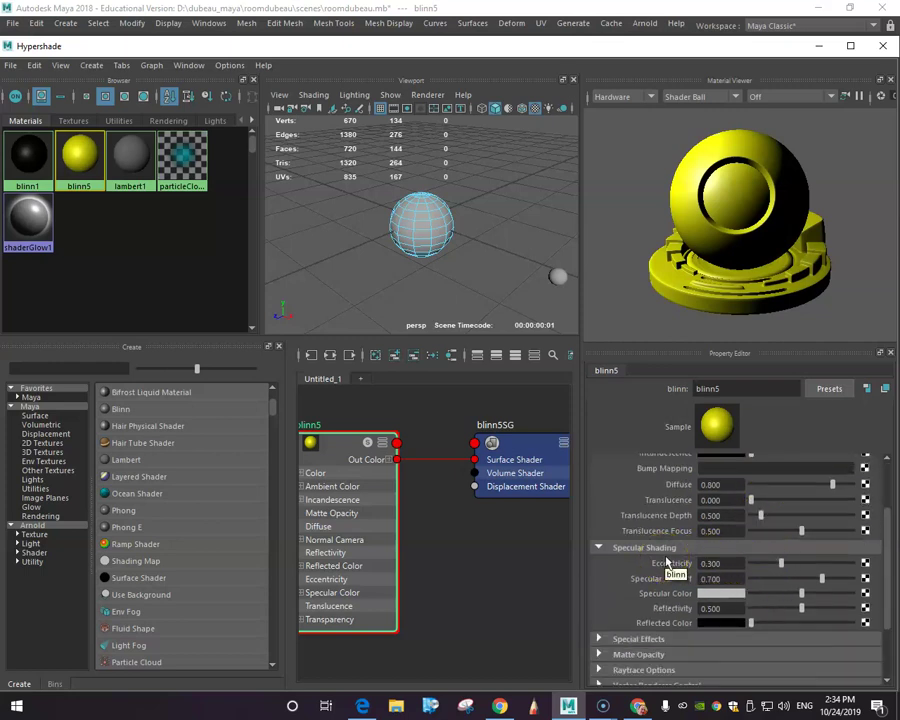
pyautogui.moveTo(781, 563); pyautogui.dragTo(835, 564)
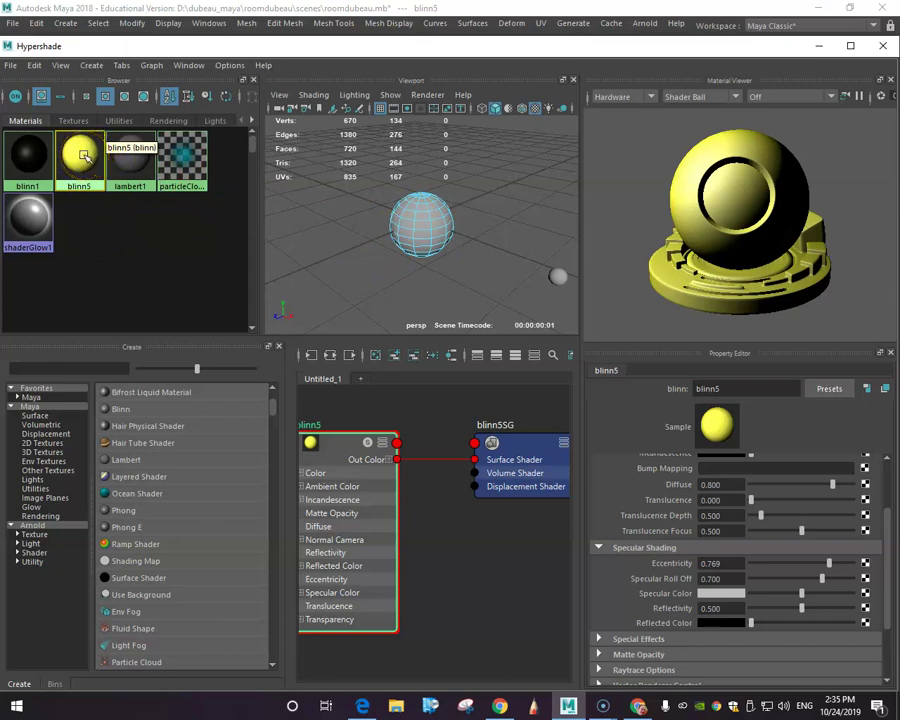
# Select the sphere and assign the yellow blinn5 material to it
pyautogui.moveTo(130, 160); pyautogui.dragTo(425, 224, button='middle')
pyautogui.click(426, 224)
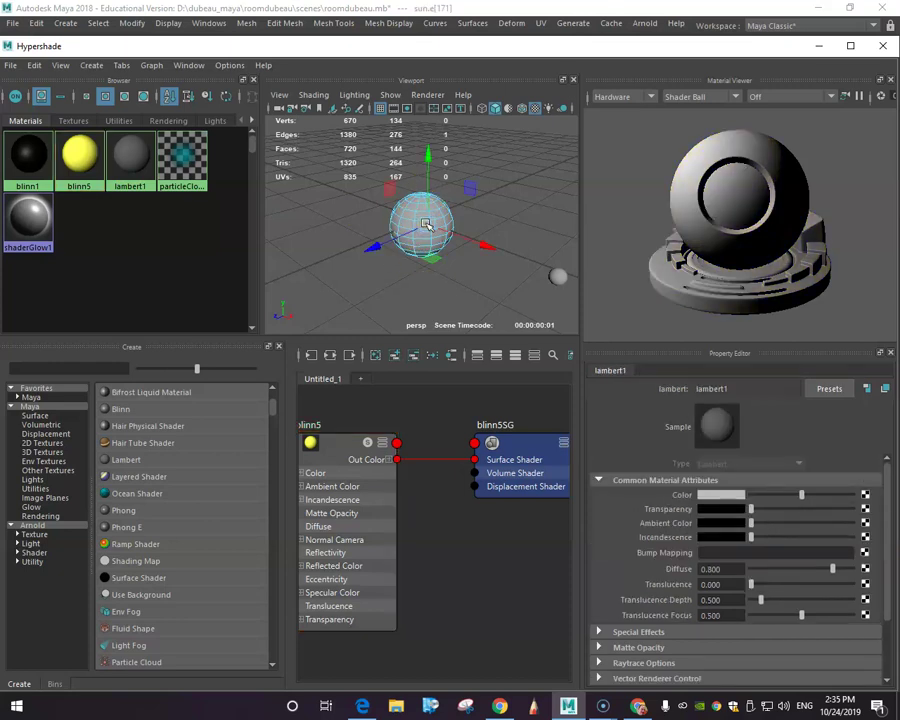
pyautogui.rightClick(422, 214)
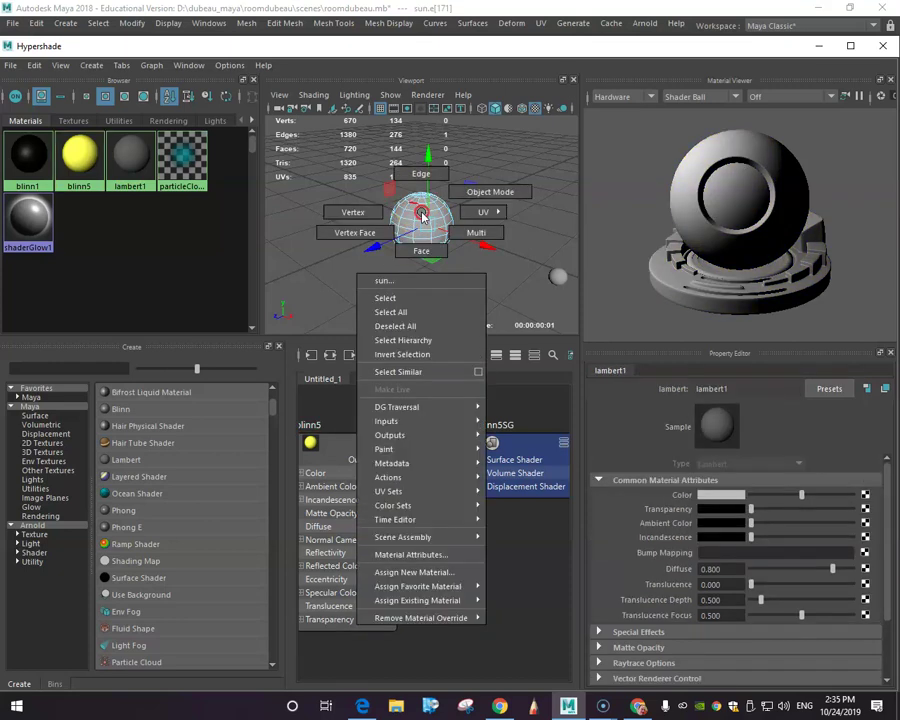
pyautogui.click(488, 191)
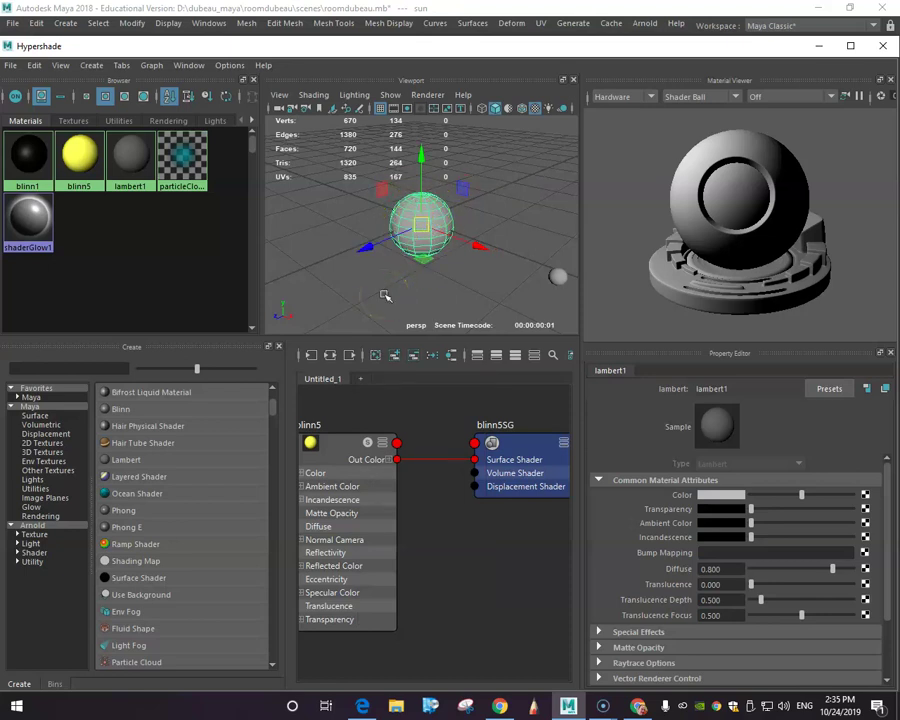
pyautogui.rightClick(81, 156)
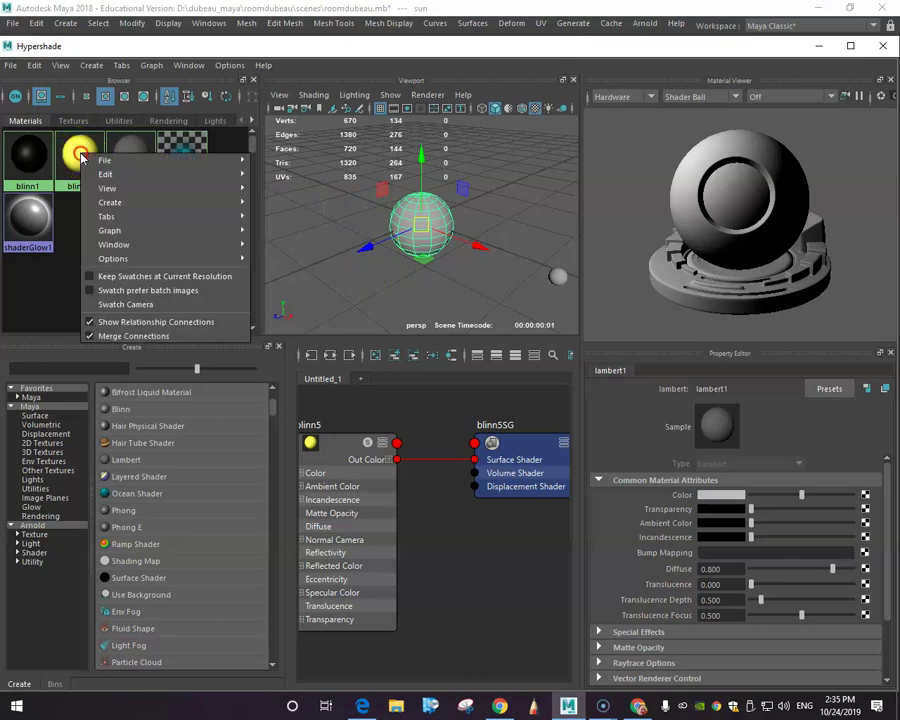
pyautogui.click(81, 156)
pyautogui.rightClick(92, 149)
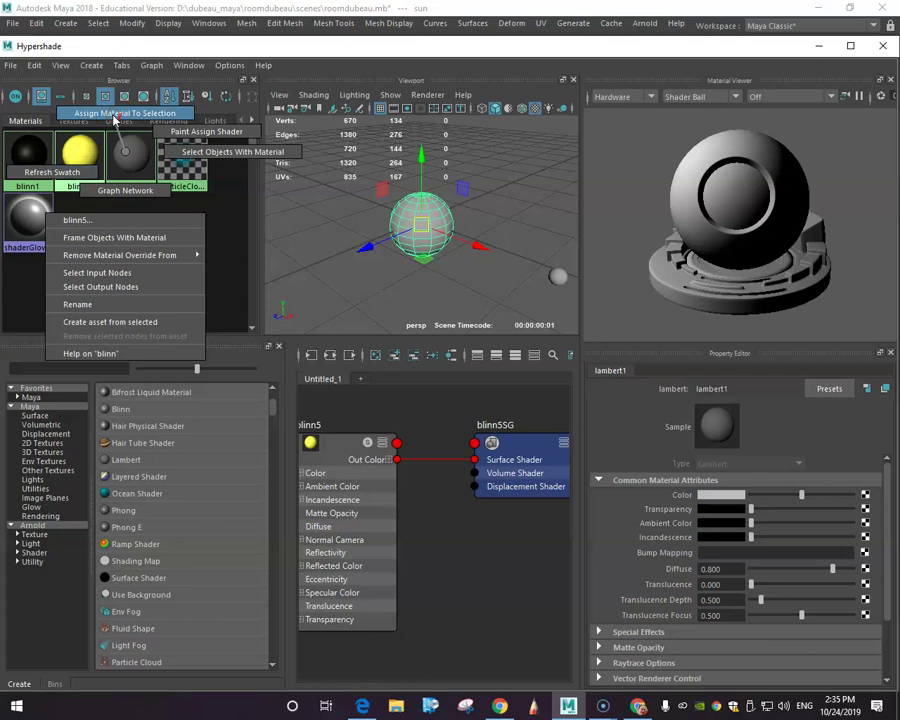
pyautogui.click(115, 118)
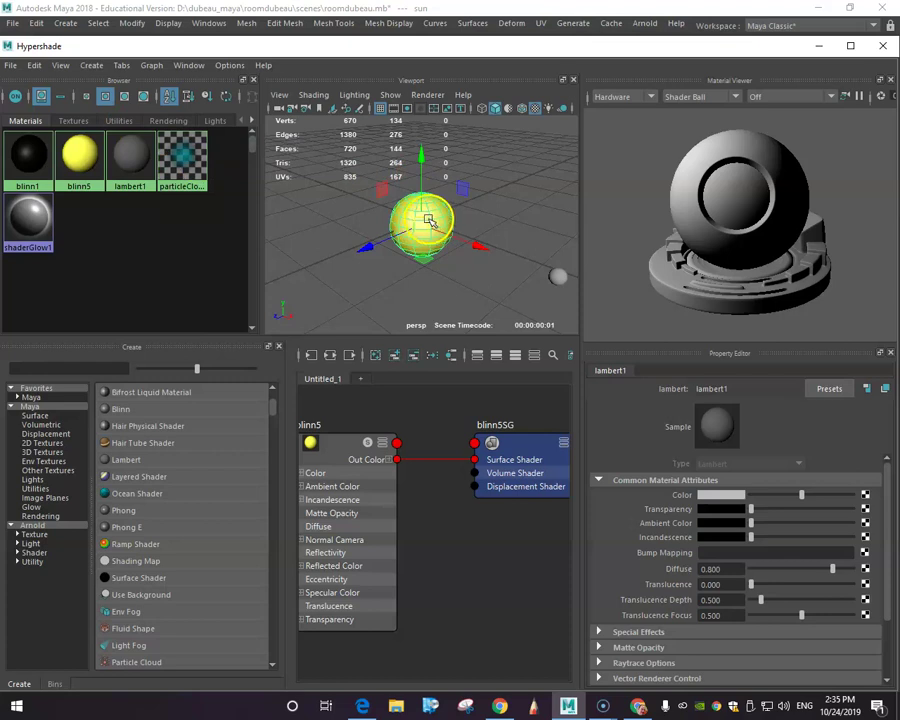
# Switch the viewport to textured shaded display to see the yellow sphere
pyautogui.press('6')
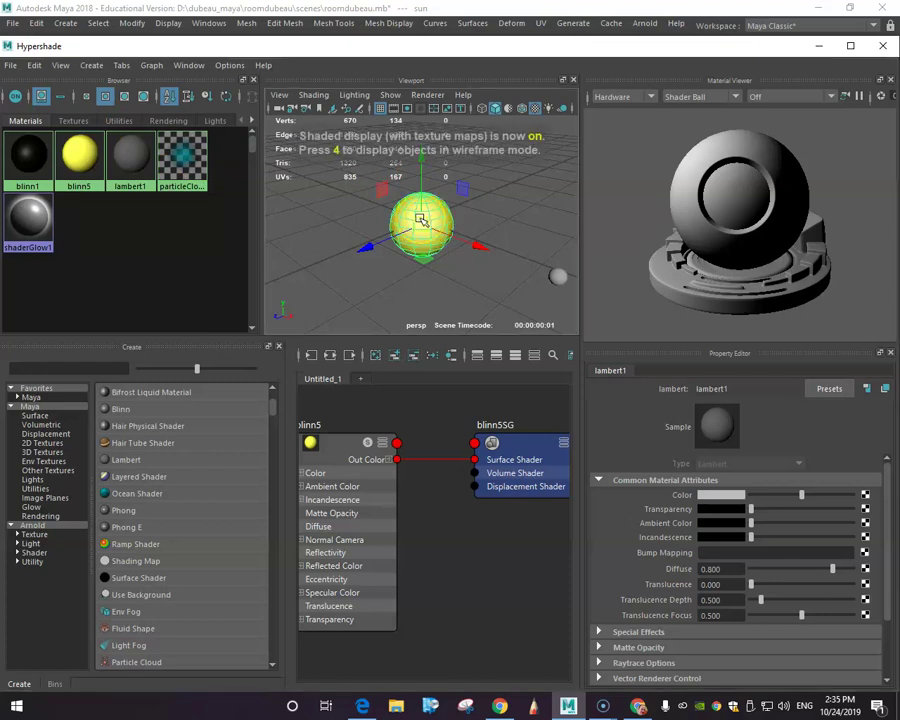
pyautogui.press('5')
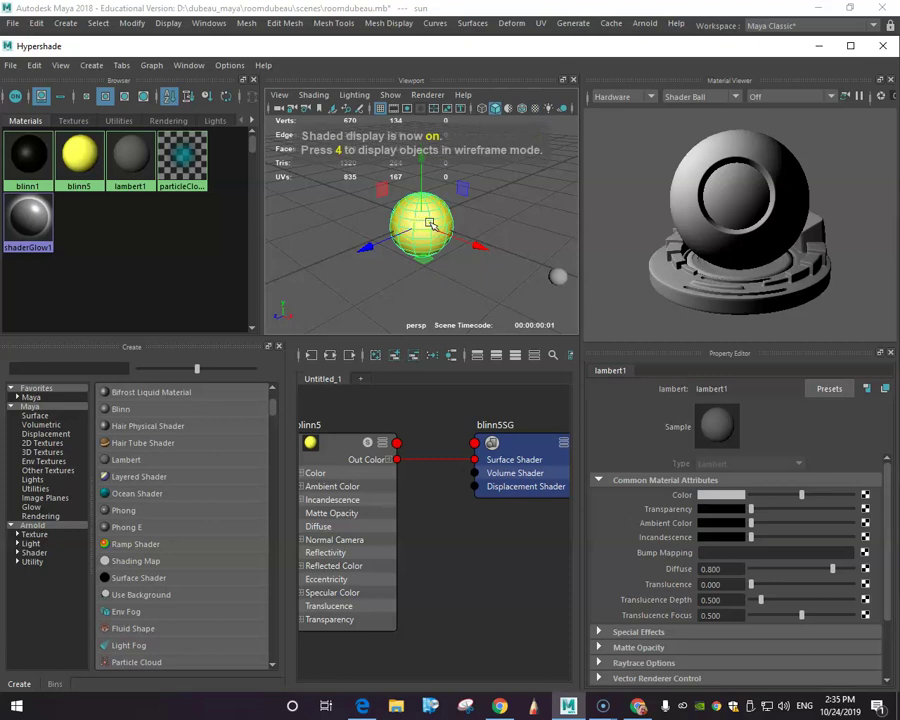
pyautogui.press('6')
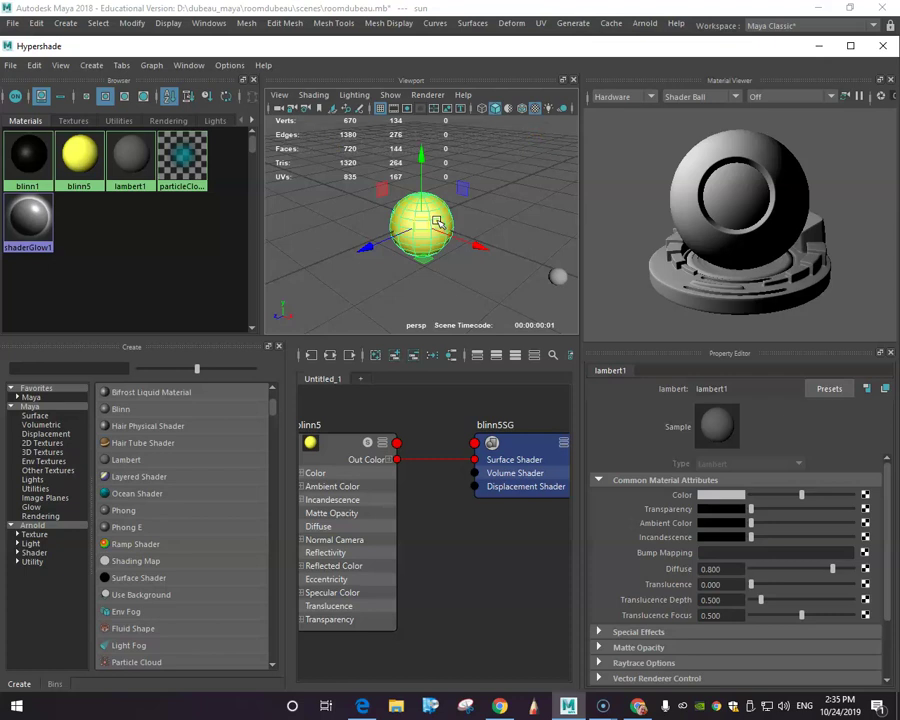
# Create blinn7, connect a File texture to its Color, and browse the sourceimages folder
pyautogui.click(490, 239)
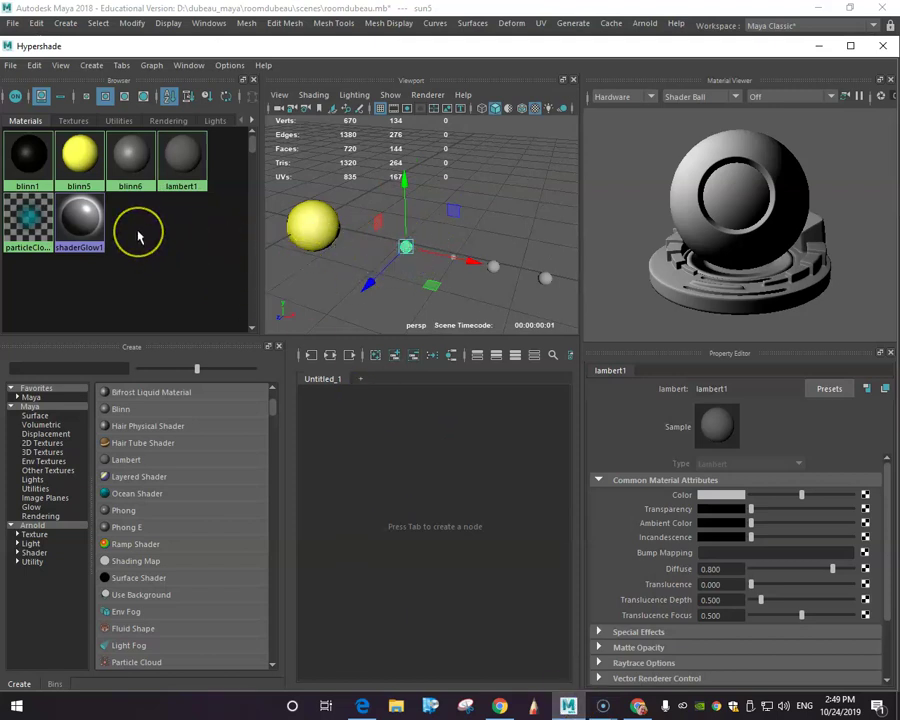
pyautogui.click(125, 410)
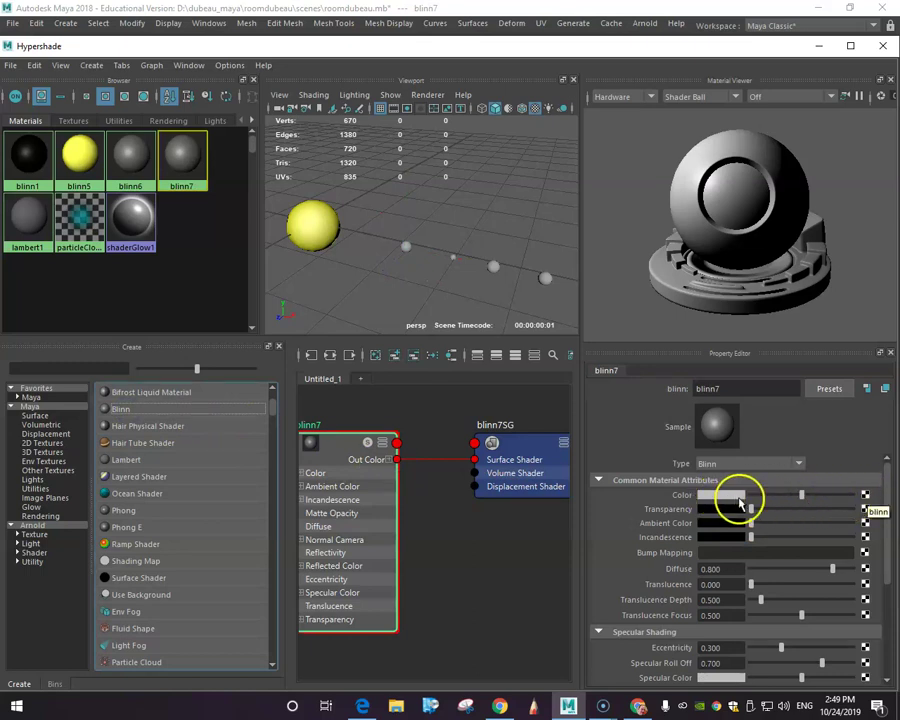
pyautogui.click(866, 497)
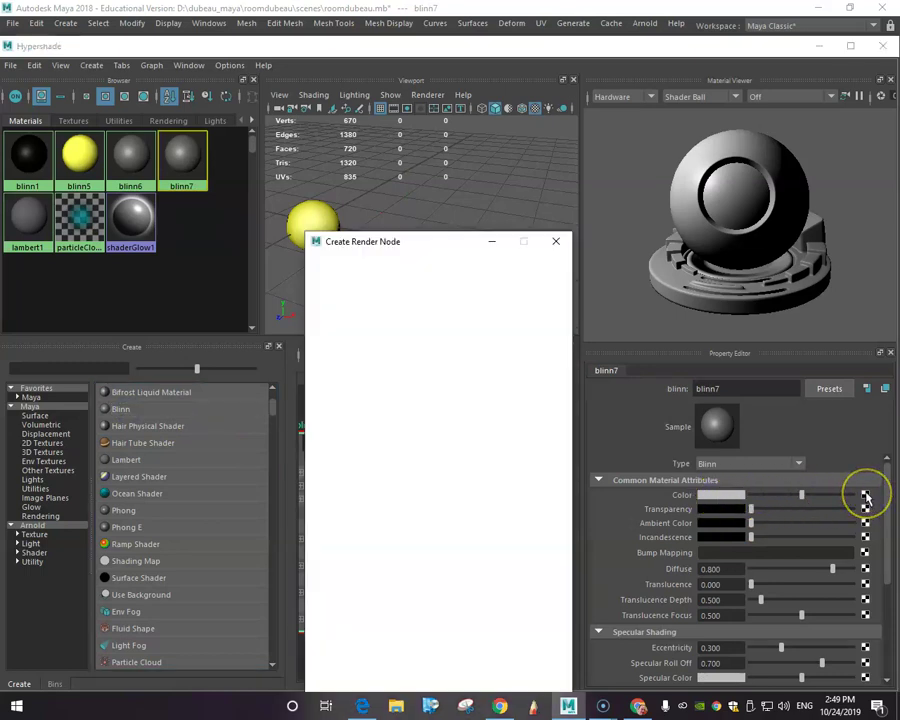
pyautogui.click(432, 357)
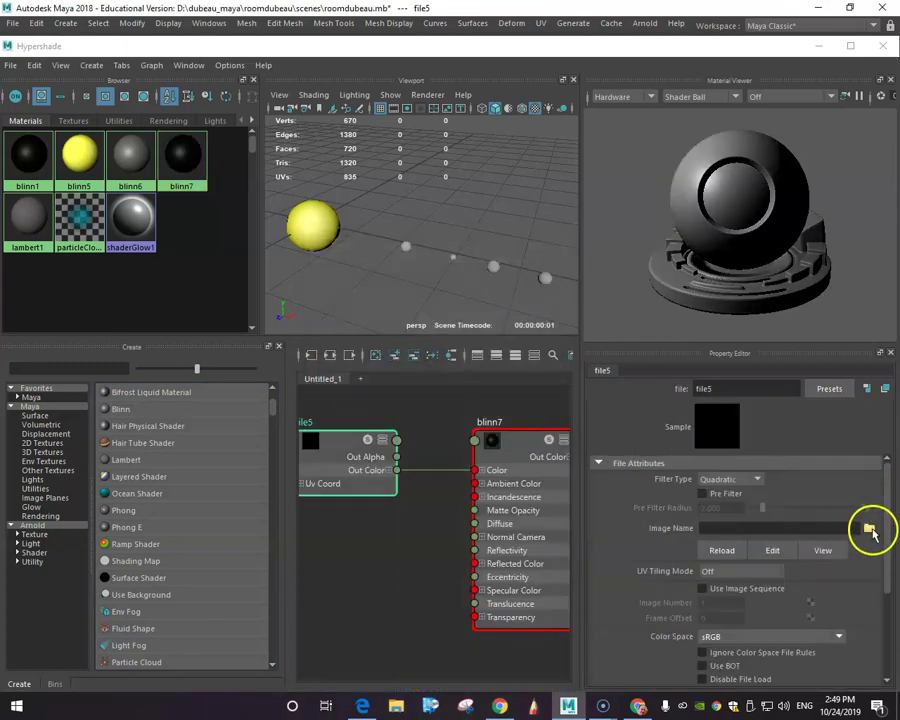
pyautogui.click(869, 529)
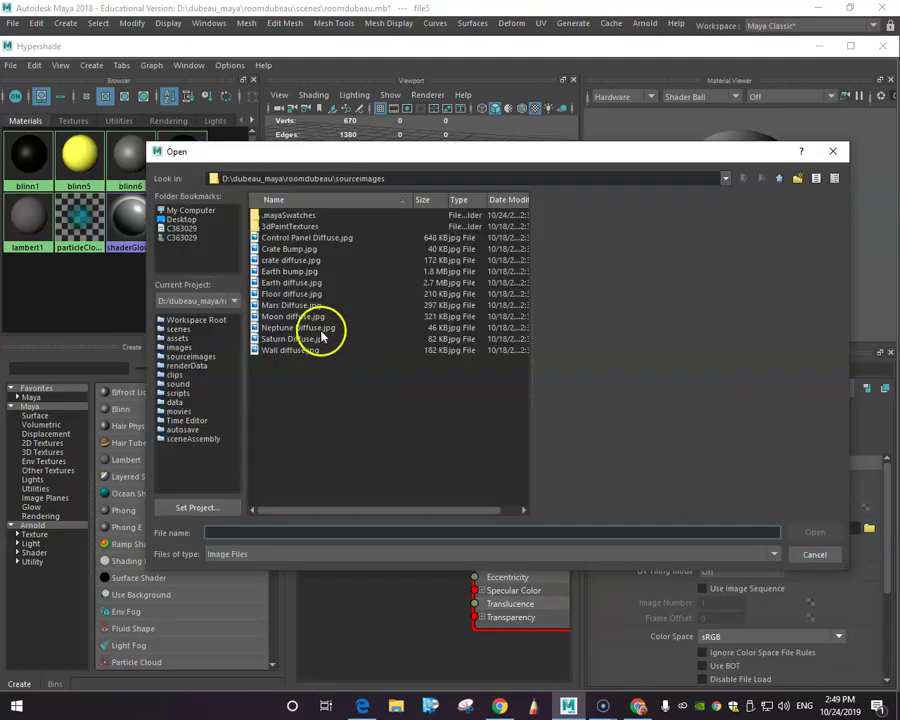
# Load Earth diffuse.jpg into the texture and assign blinn7 to the small sphere sun5
pyautogui.doubleClick(289, 283)
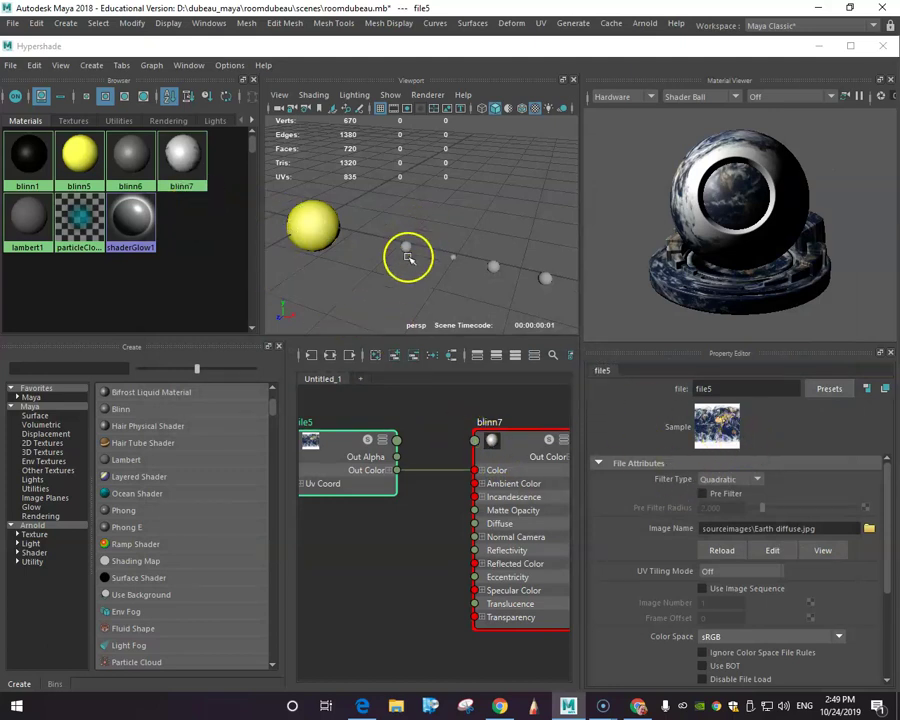
pyautogui.click(406, 248)
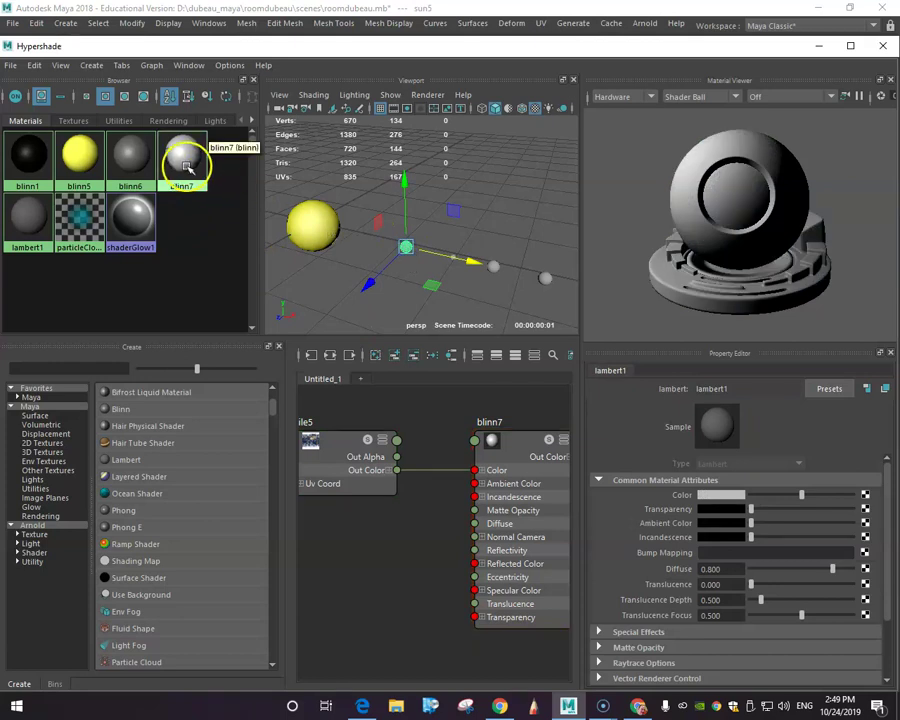
pyautogui.rightClick(185, 169)
pyautogui.moveTo(185, 163); pyautogui.dragTo(180, 127, button='right')
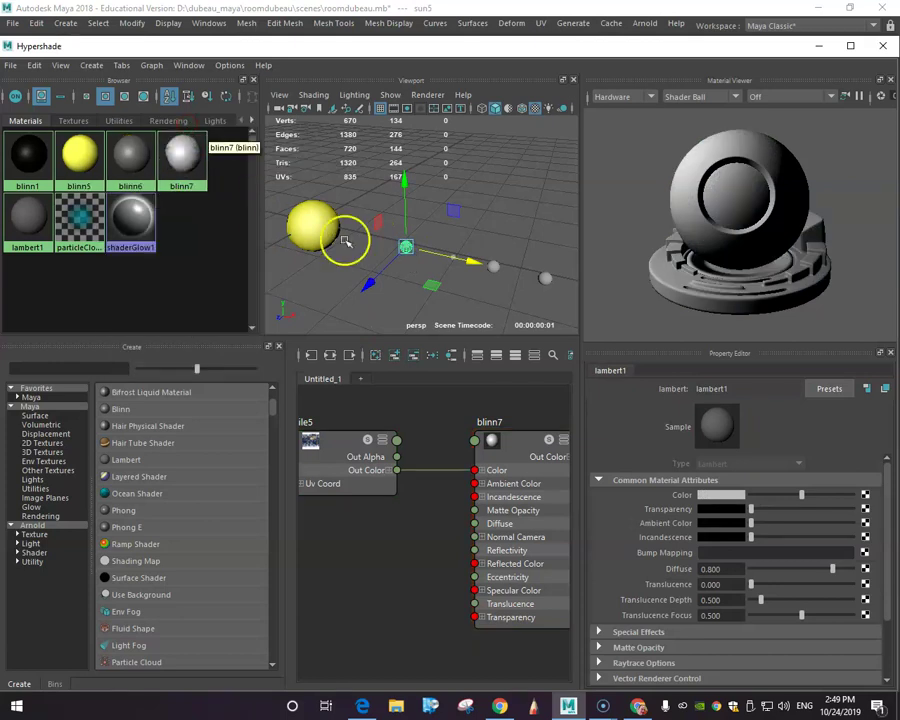
pyautogui.click(405, 279)
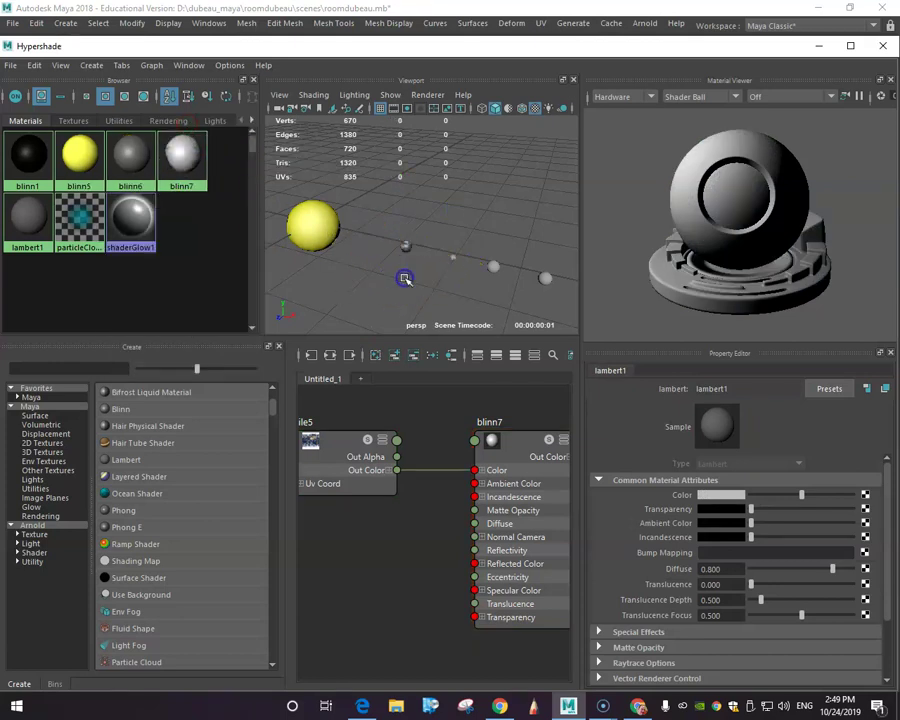
pyautogui.keyDown('alt'); pyautogui.moveTo(404, 281); pyautogui.dragTo(399, 285); pyautogui.keyUp('alt')
pyautogui.scroll(-3, 399, 285)
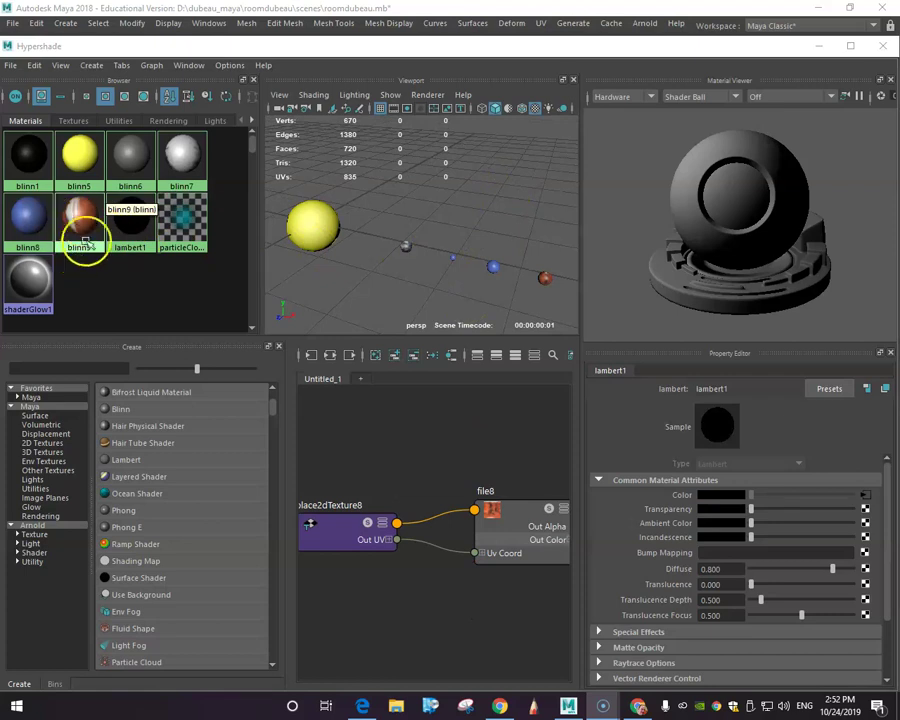
# Rename blinn9 to mars and blinn8 to venus
pyautogui.rightClick(90, 215)
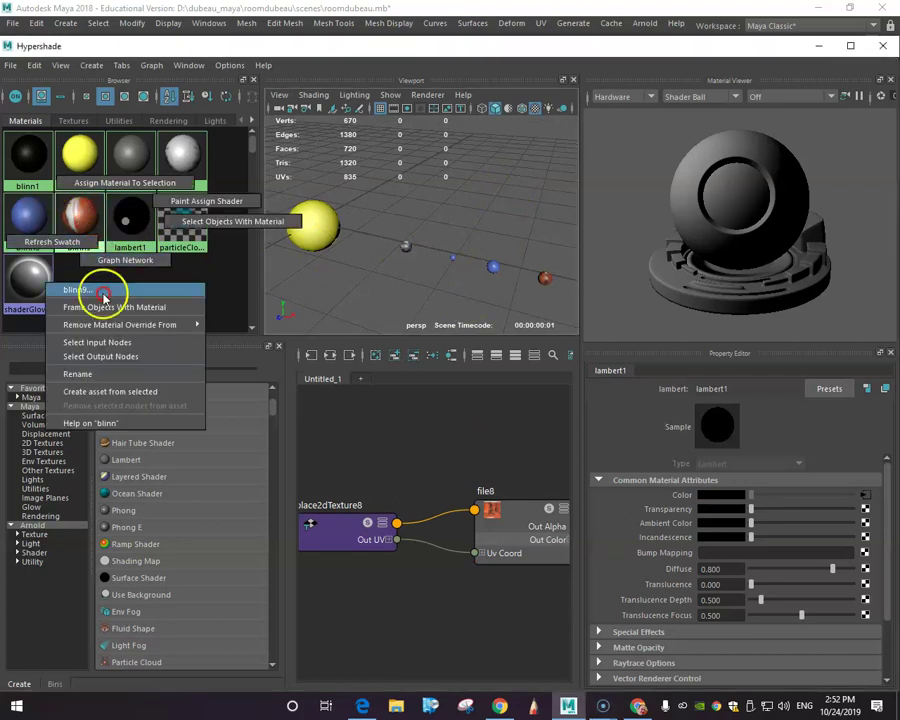
pyautogui.click(90, 373)
pyautogui.click(84, 262)
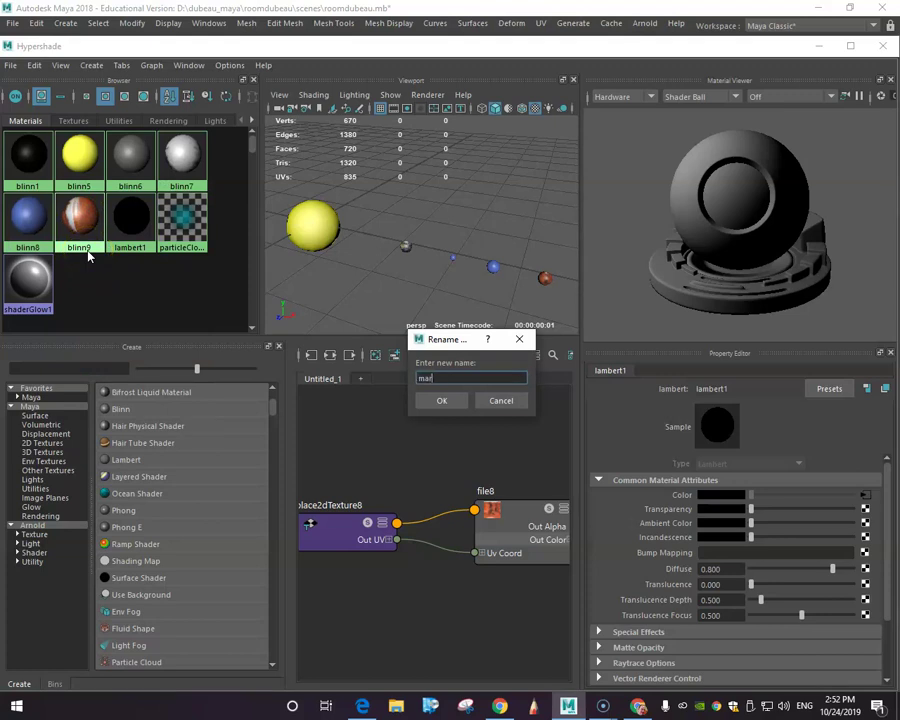
pyautogui.click(441, 400)
pyautogui.rightClick(34, 233)
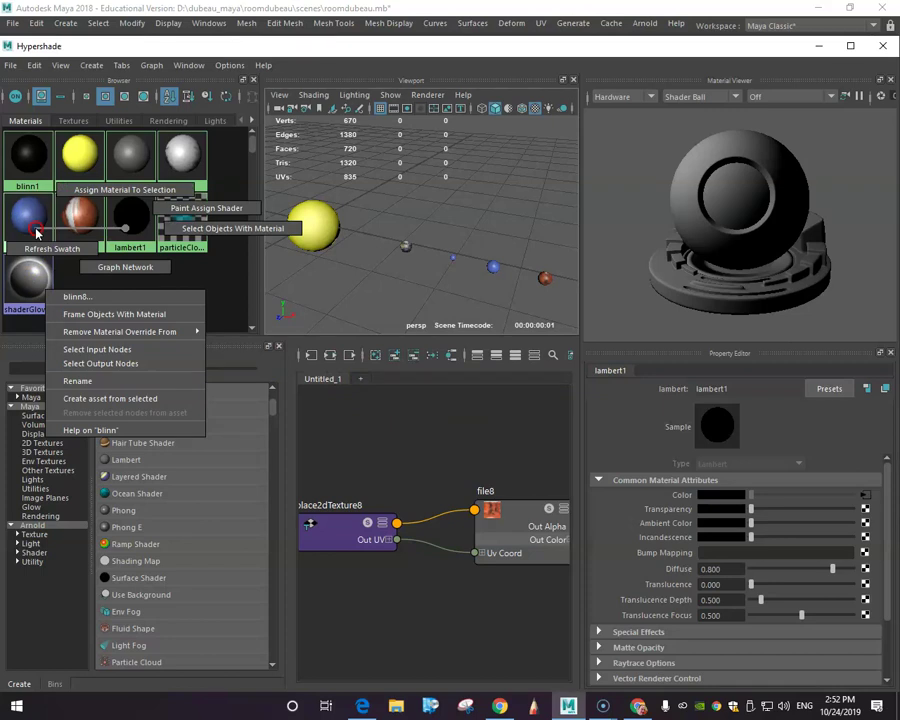
pyautogui.click(80, 381)
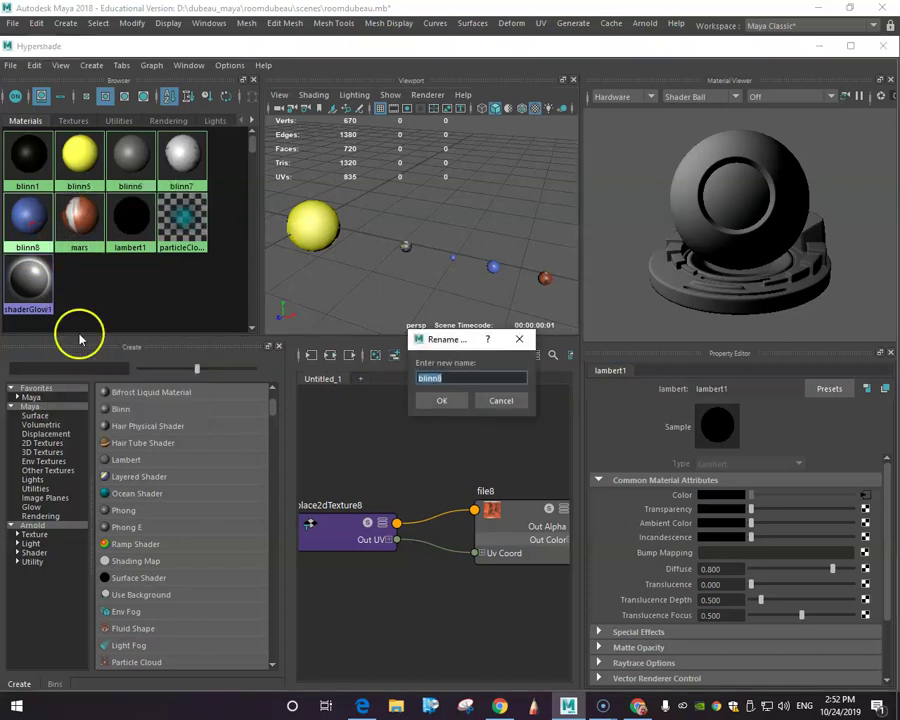
pyautogui.click(445, 400)
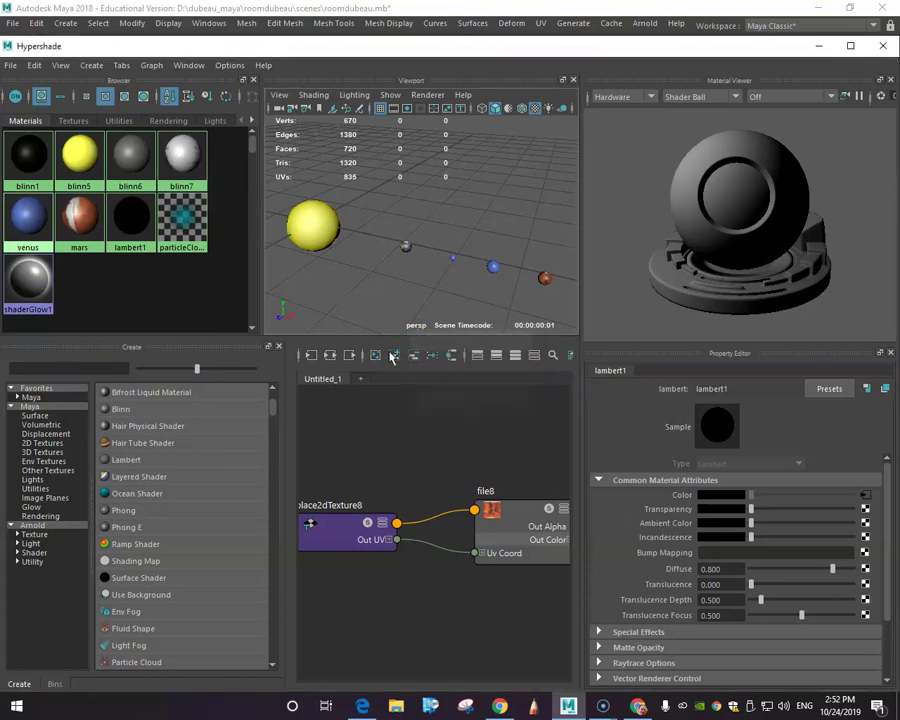
# Rename the blinn7 material to earth
pyautogui.click(185, 187)
pyautogui.rightClick(185, 187)
pyautogui.click(184, 184)
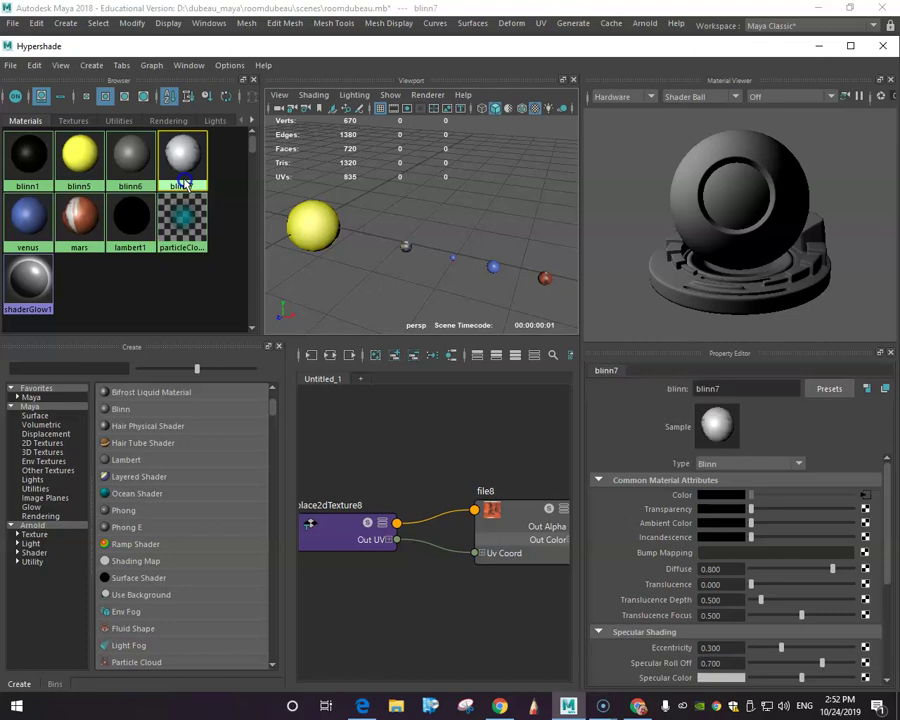
pyautogui.rightClick(183, 181)
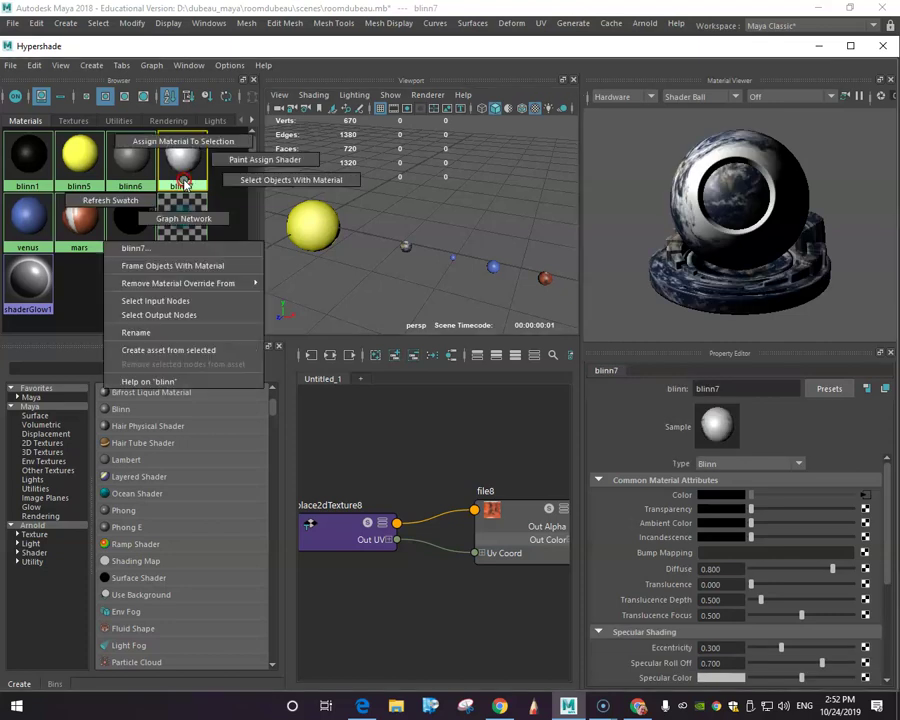
pyautogui.click(174, 334)
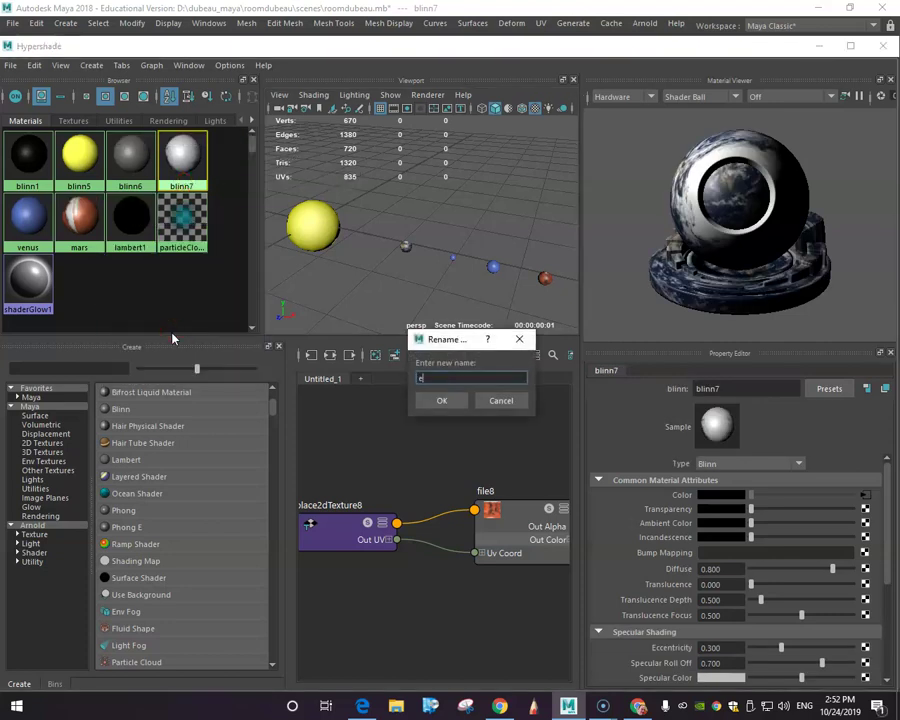
pyautogui.write('earth')
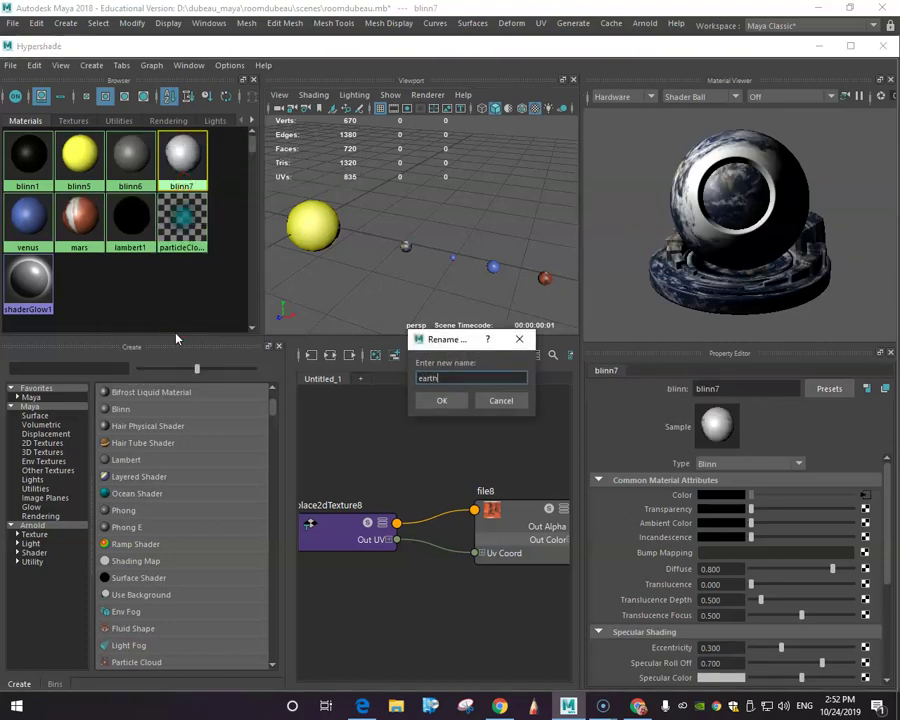
pyautogui.click(436, 400)
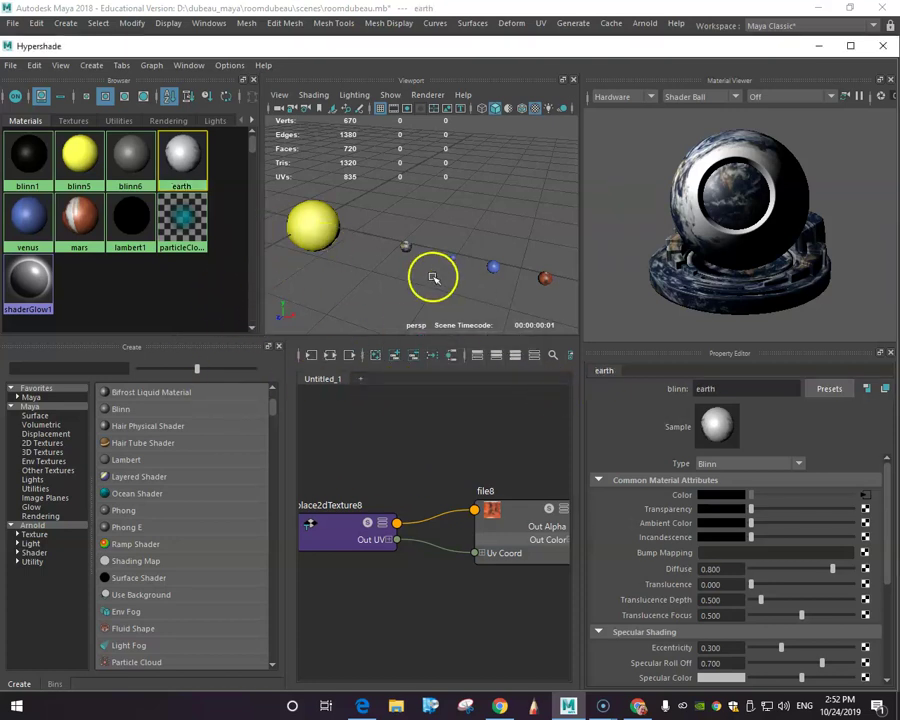
# Close Hypershade, view the planets in textured shaded display, and select sphere sun2
pyautogui.click(878, 52)
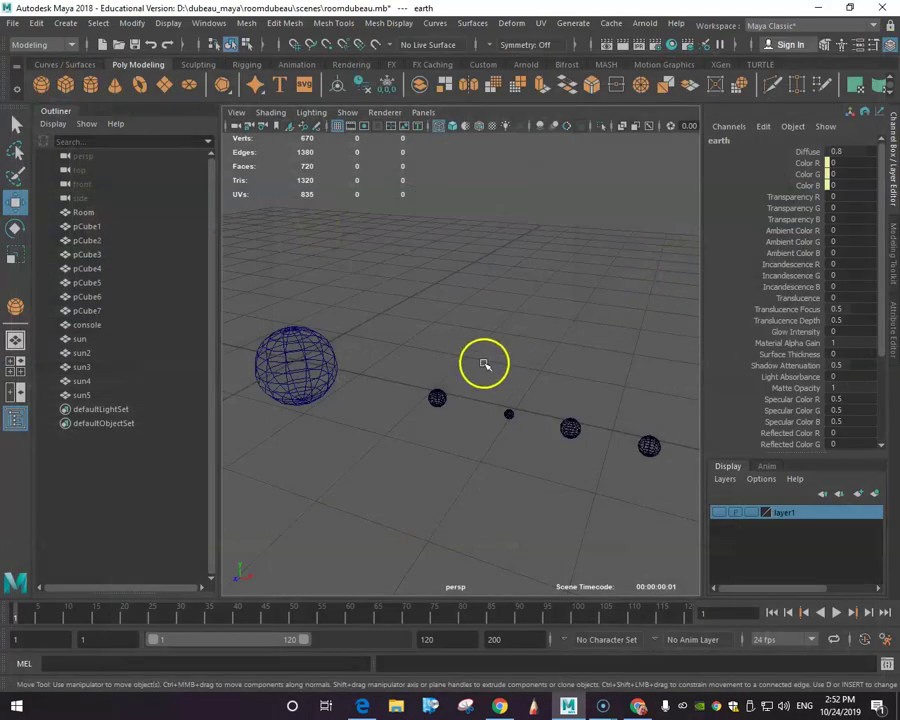
pyautogui.press('5')
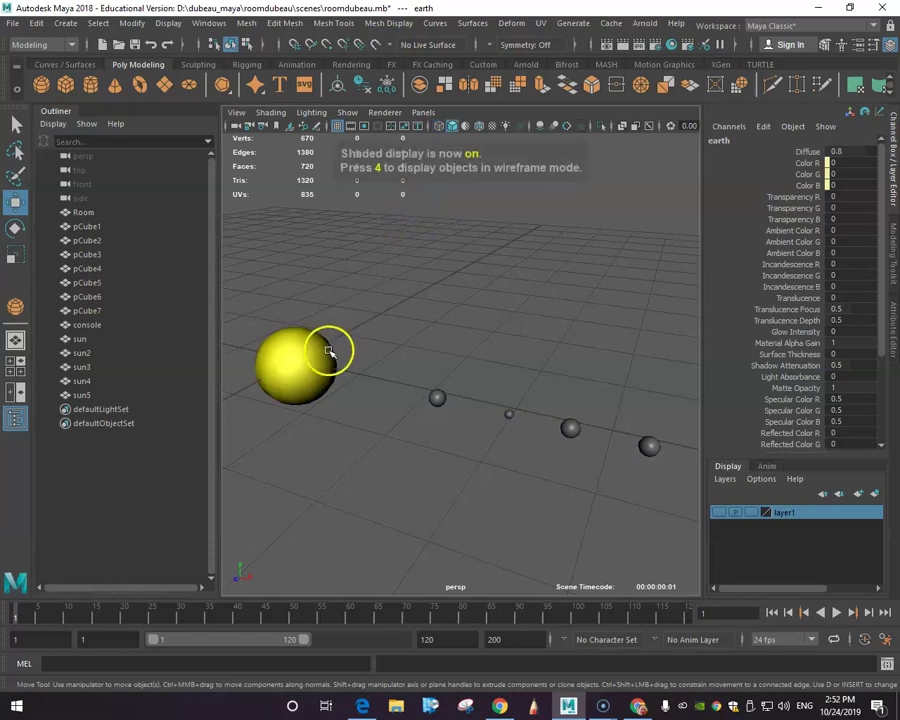
pyautogui.click(440, 396)
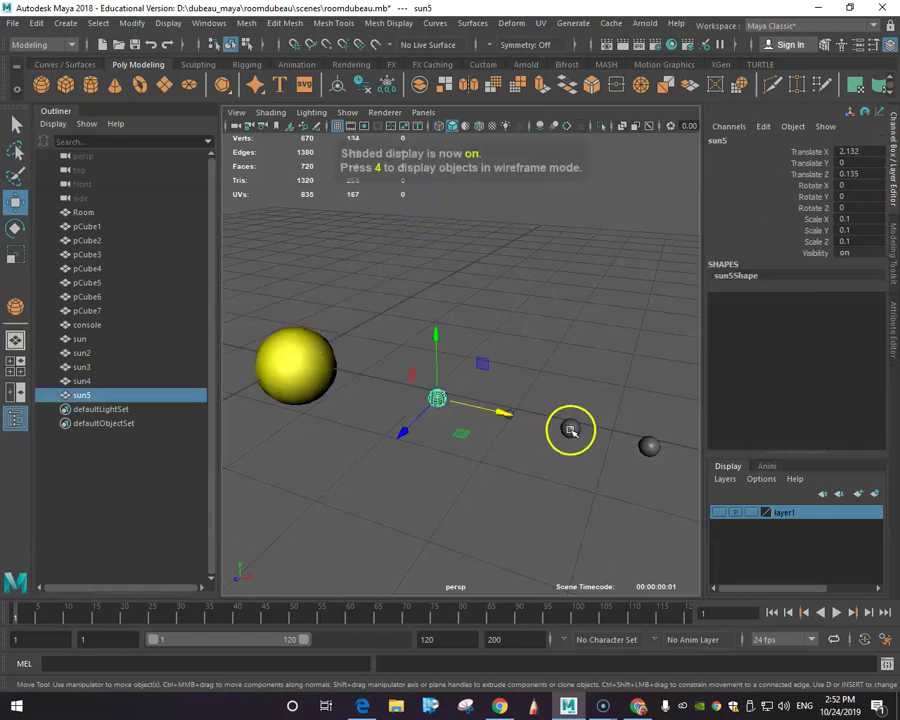
pyautogui.press('6')
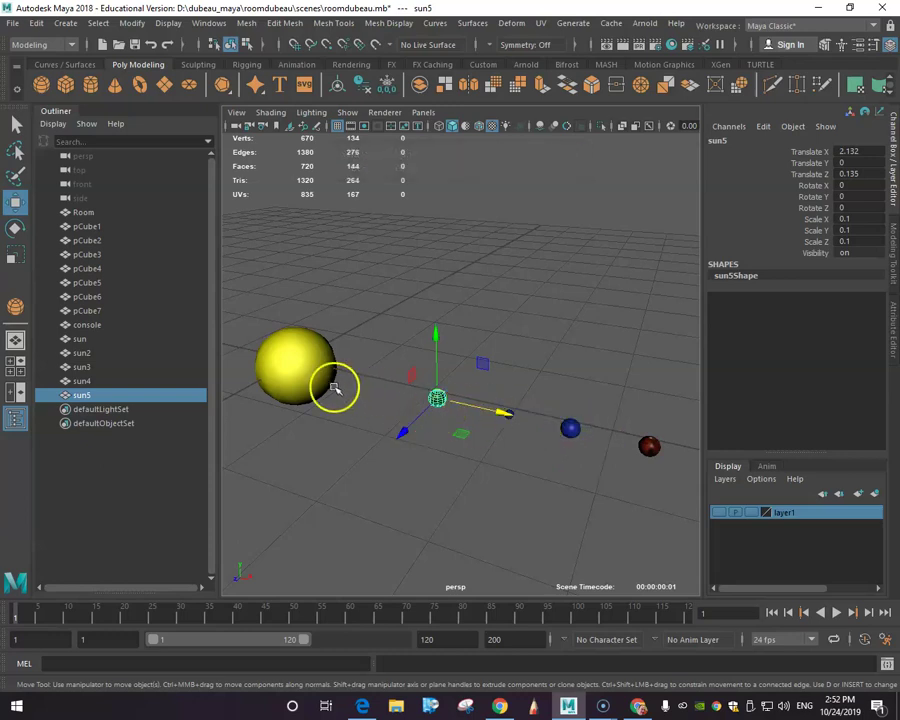
pyautogui.click(571, 428)
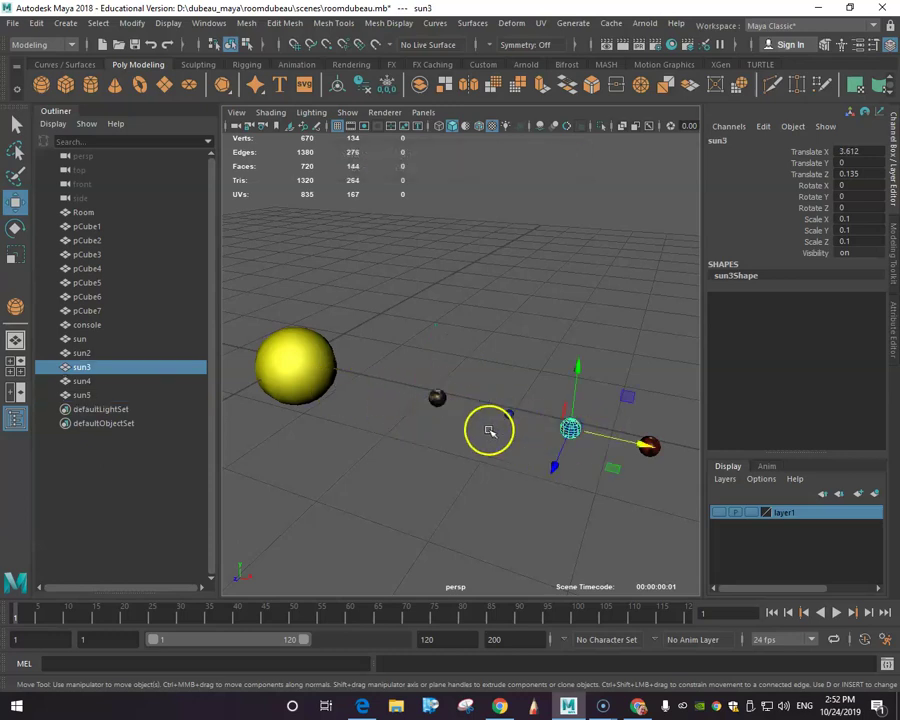
pyautogui.click(441, 399)
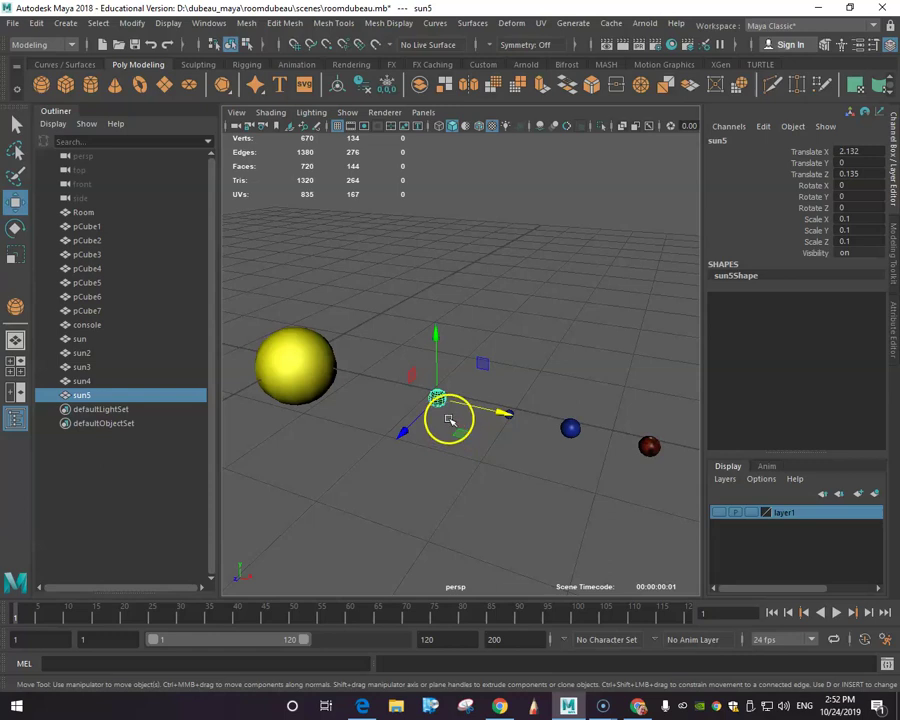
pyautogui.click(84, 353)
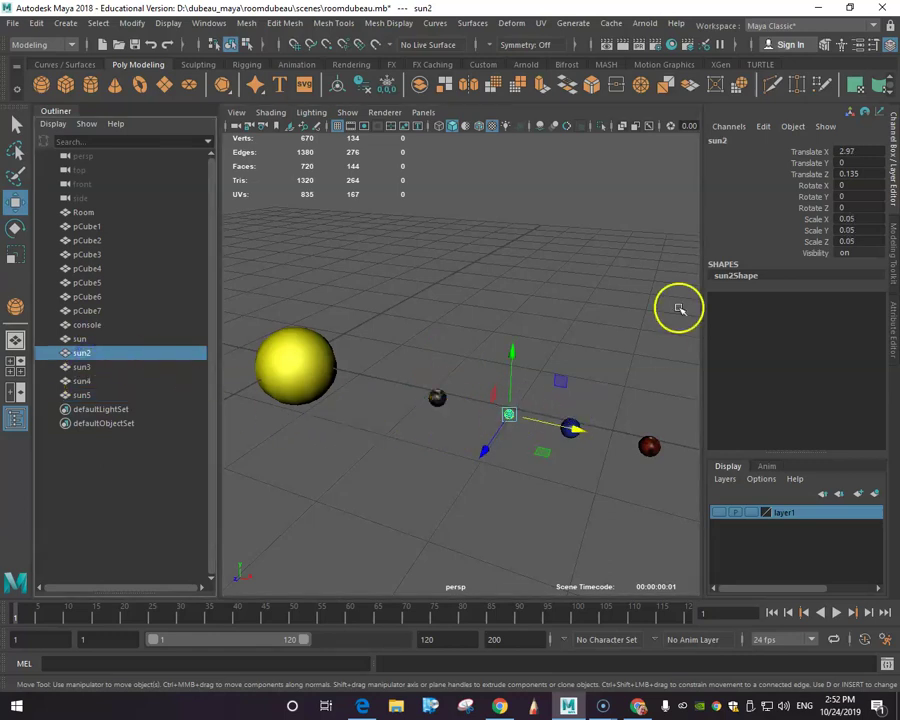
# Rename sun2 to planet2, sun5 to planet1 and sun3 to plantet3 in the Channel Box
pyautogui.doubleClick(720, 140)
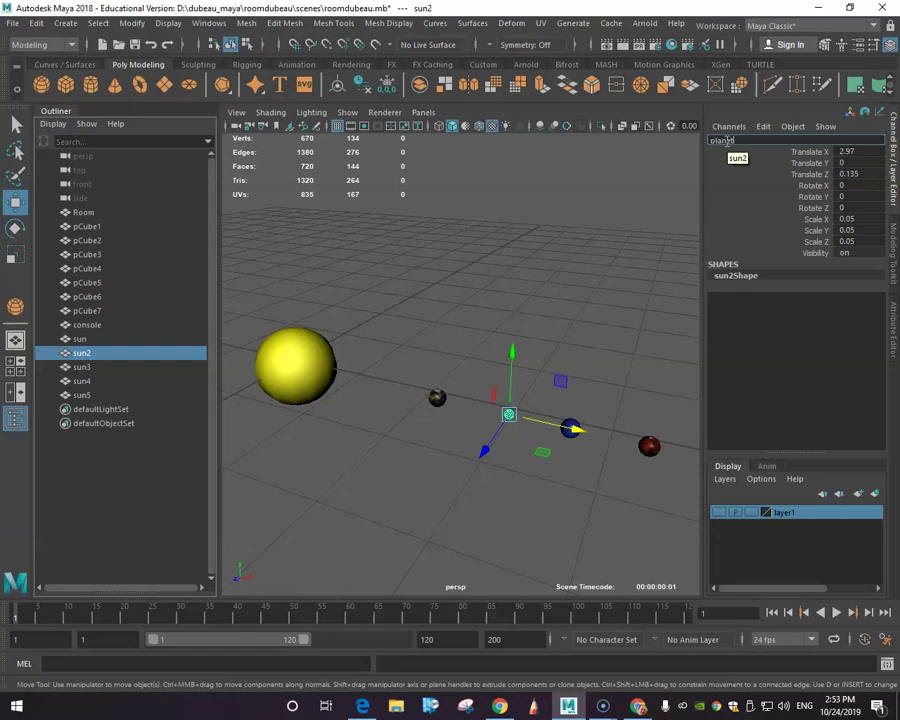
pyautogui.click(437, 398)
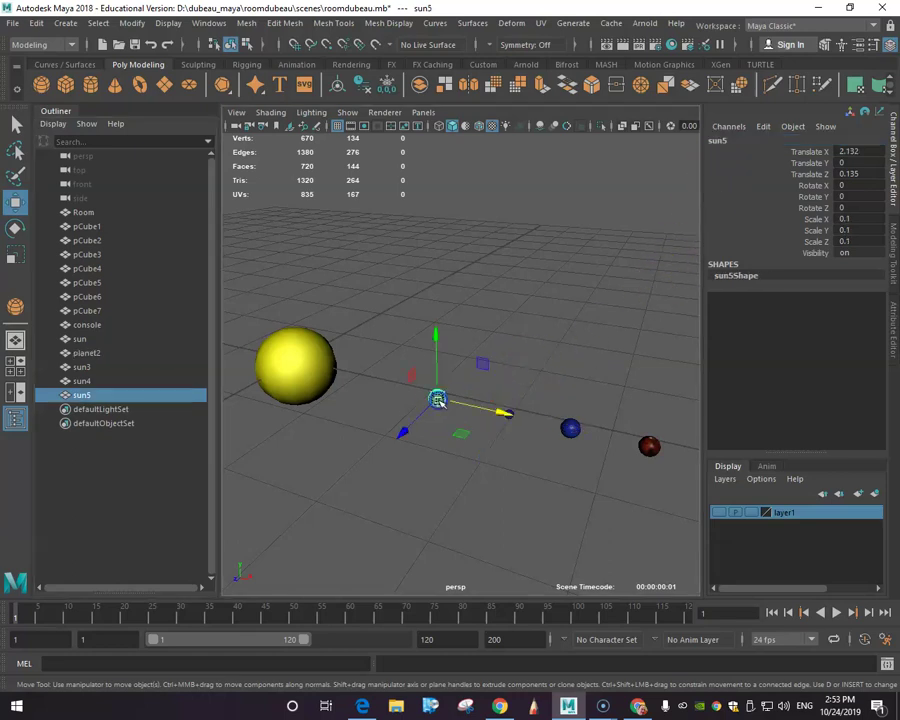
pyautogui.doubleClick(720, 140)
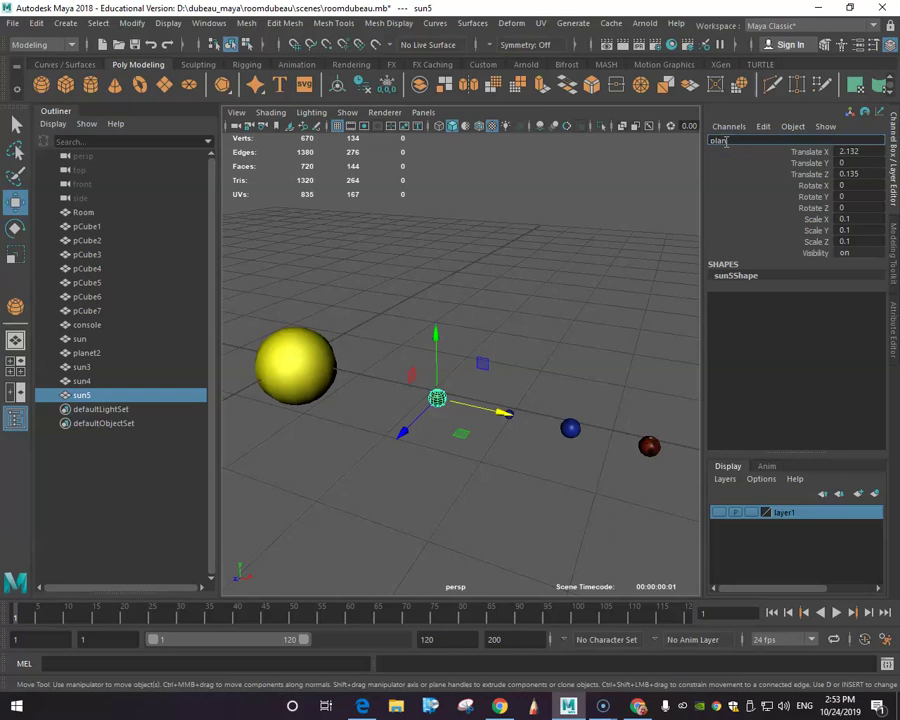
pyautogui.write('planet1')
pyautogui.click(570, 430)
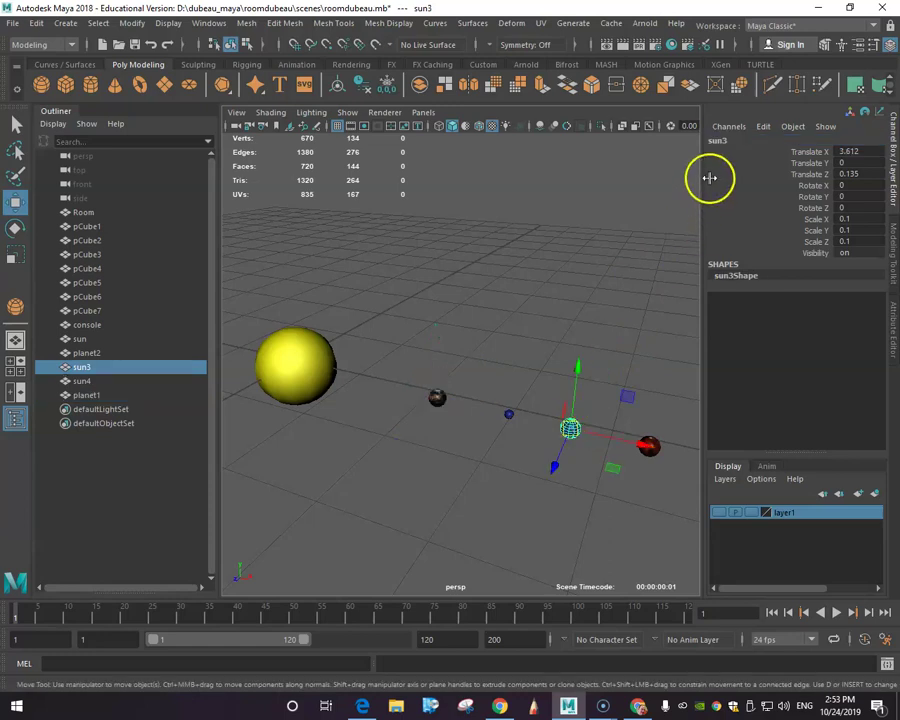
pyautogui.doubleClick(720, 140)
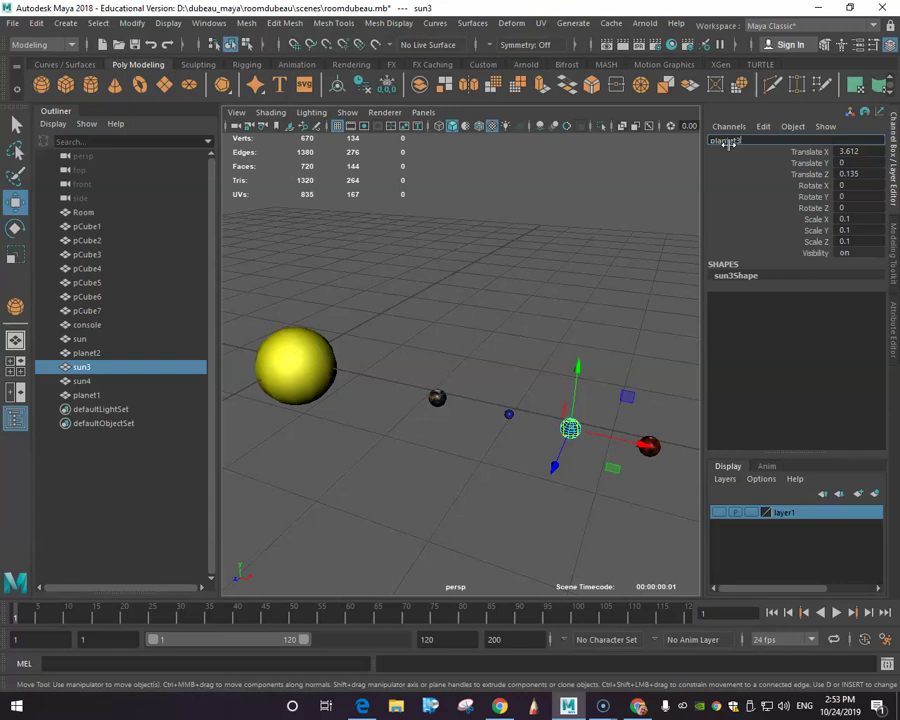
pyautogui.write('plantet3')
pyautogui.press('Return')
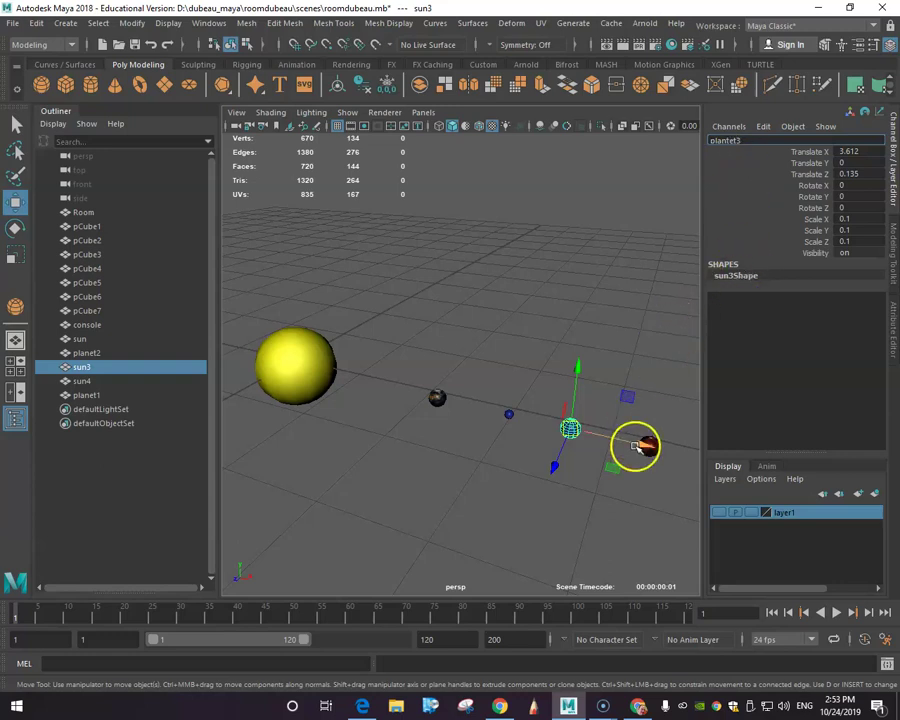
# Rename the red sphere sun4 to planet4 and check the renamed spheres
pyautogui.moveTo(645, 446); pyautogui.dragTo(655, 444)
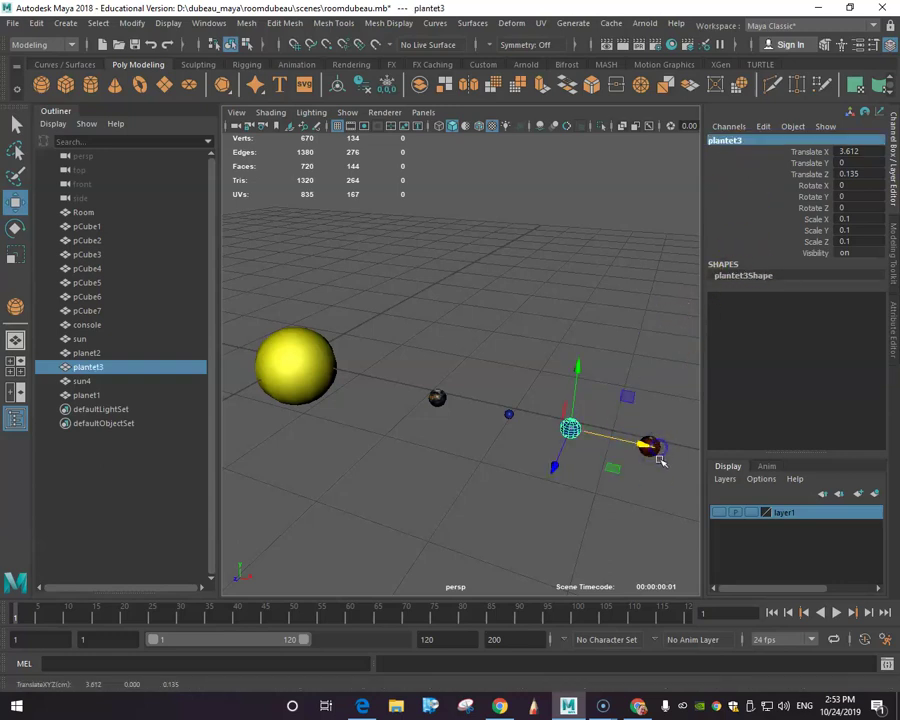
pyautogui.click(650, 446)
pyautogui.doubleClick(729, 141)
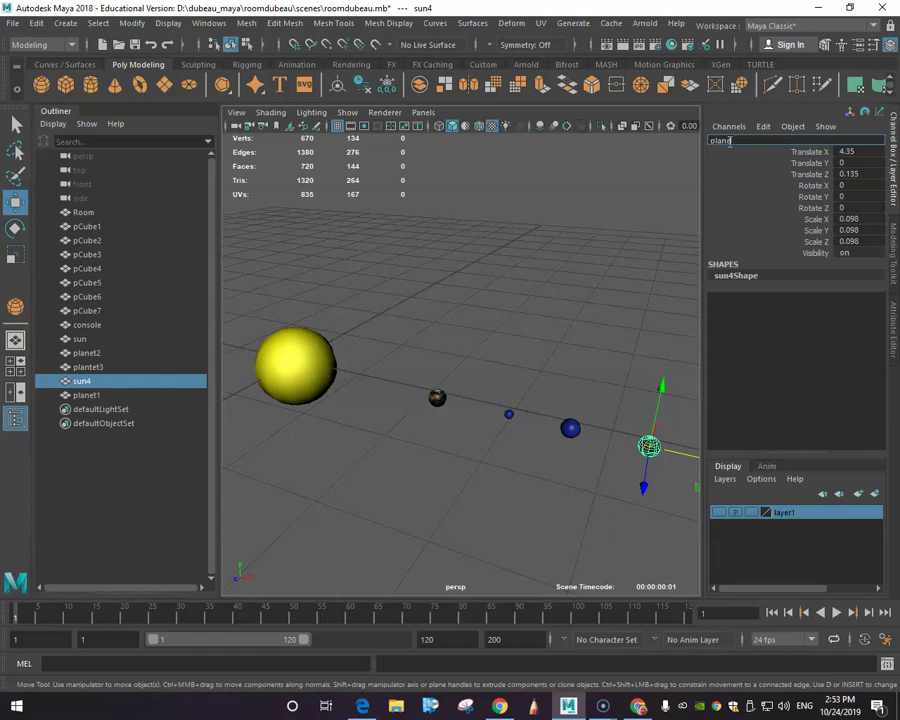
pyautogui.press('Return')
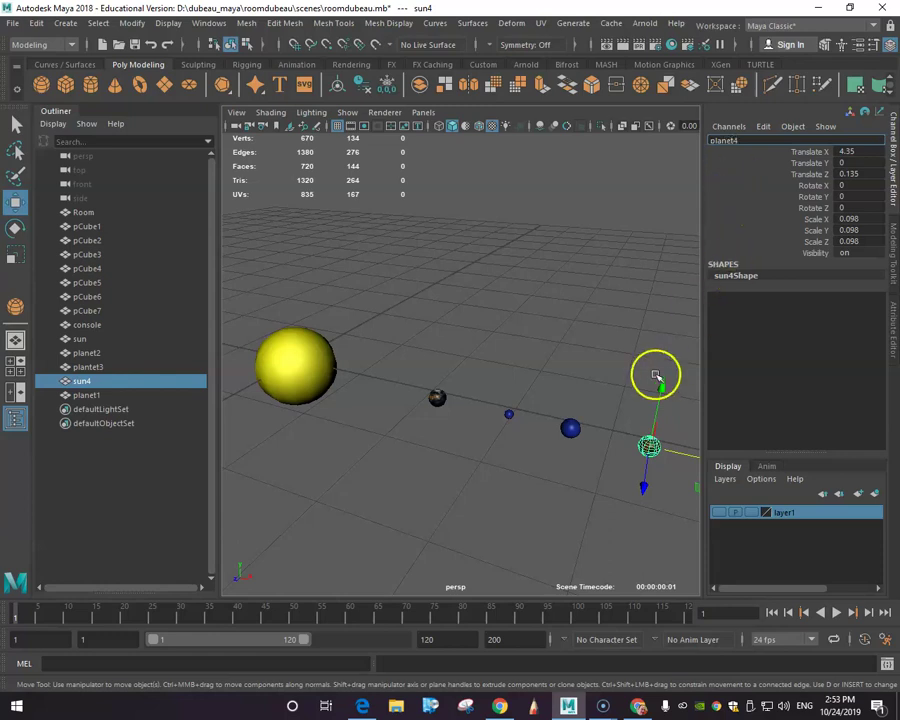
pyautogui.click(602, 430)
pyautogui.click(569, 429)
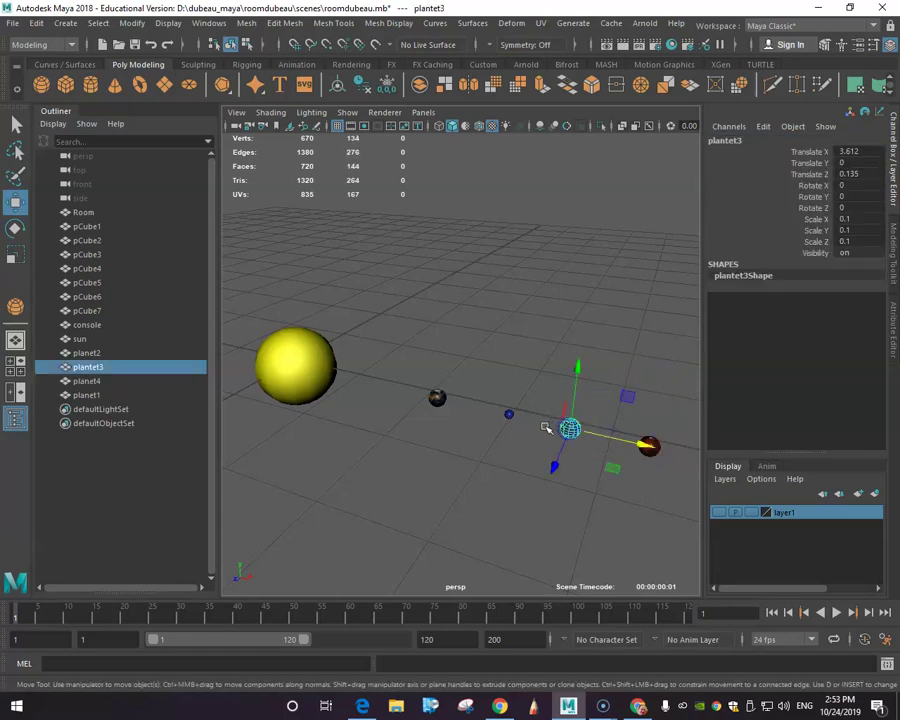
pyautogui.click(510, 410)
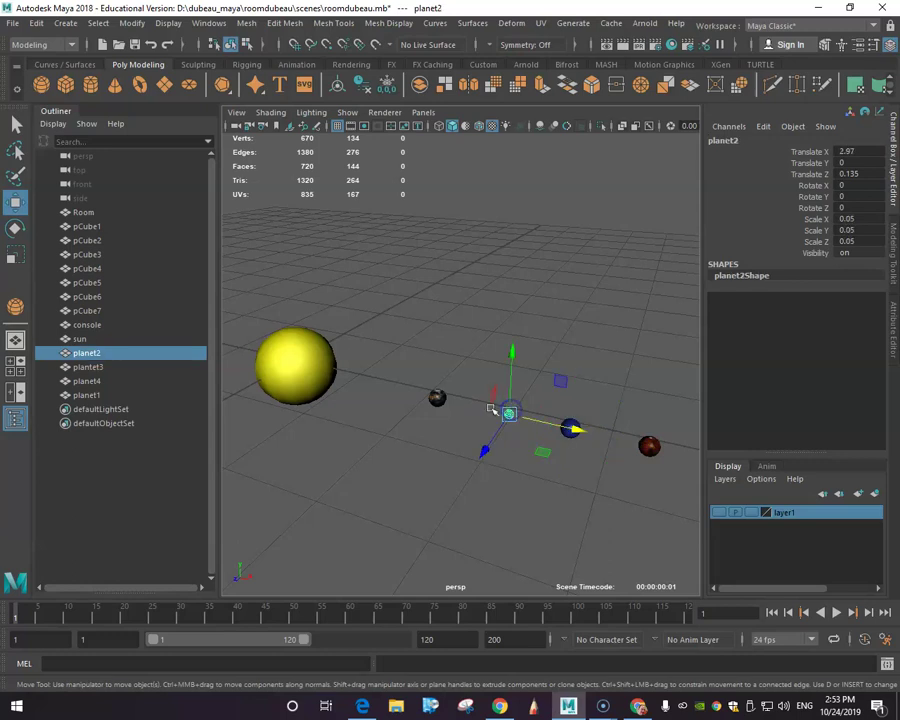
# Select the sun, show the Outliner, and unparent the sun after it was accidentally nested under planet2
pyautogui.click(322, 374)
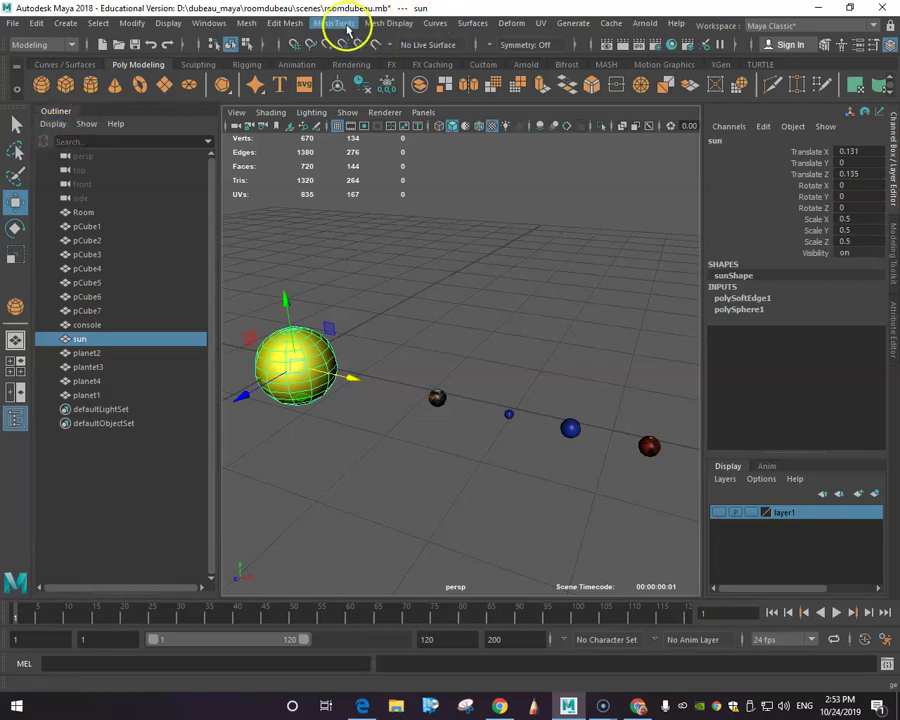
pyautogui.click(210, 23)
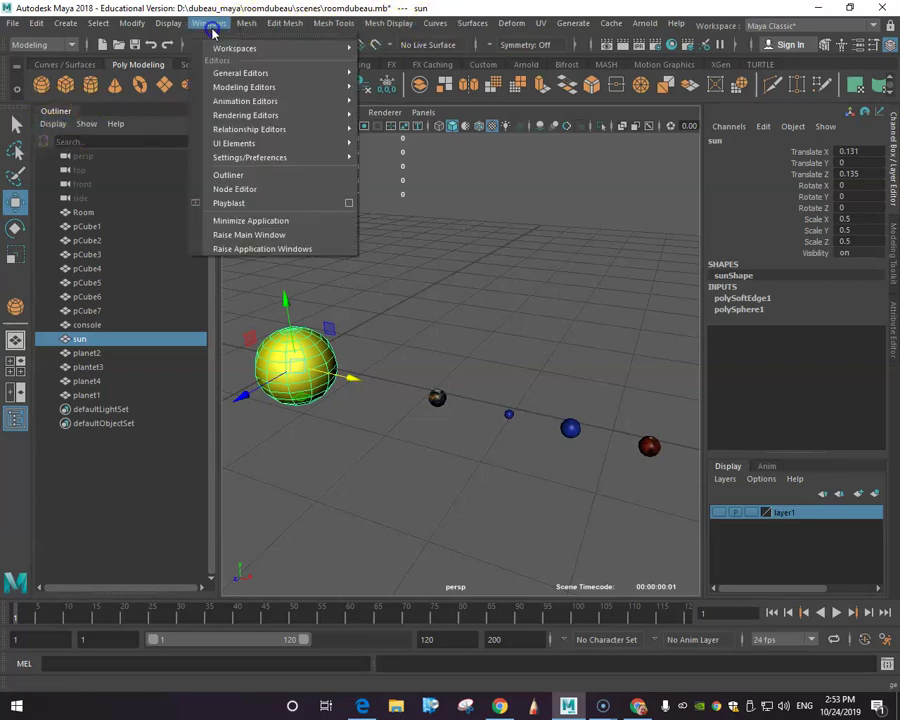
pyautogui.click(251, 171)
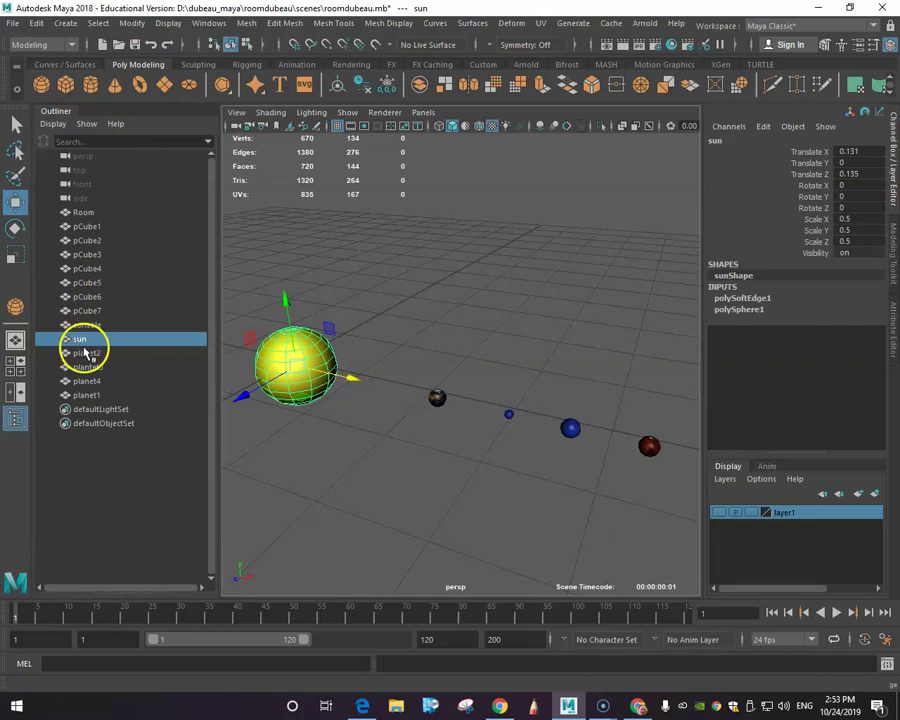
pyautogui.moveTo(90, 365); pyautogui.dragTo(88, 355, button='middle')
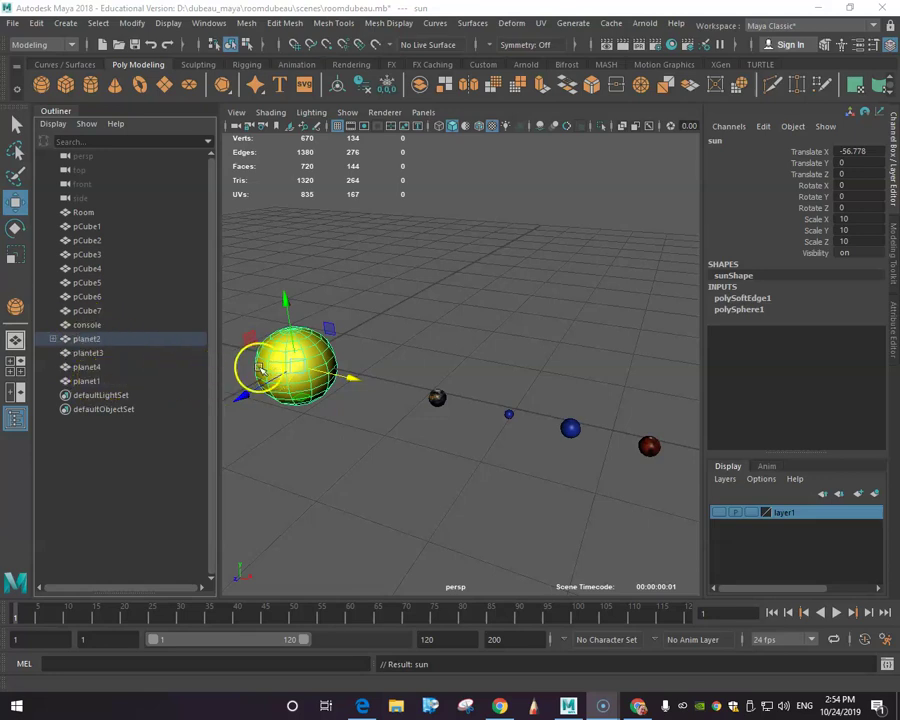
pyautogui.click(88, 355)
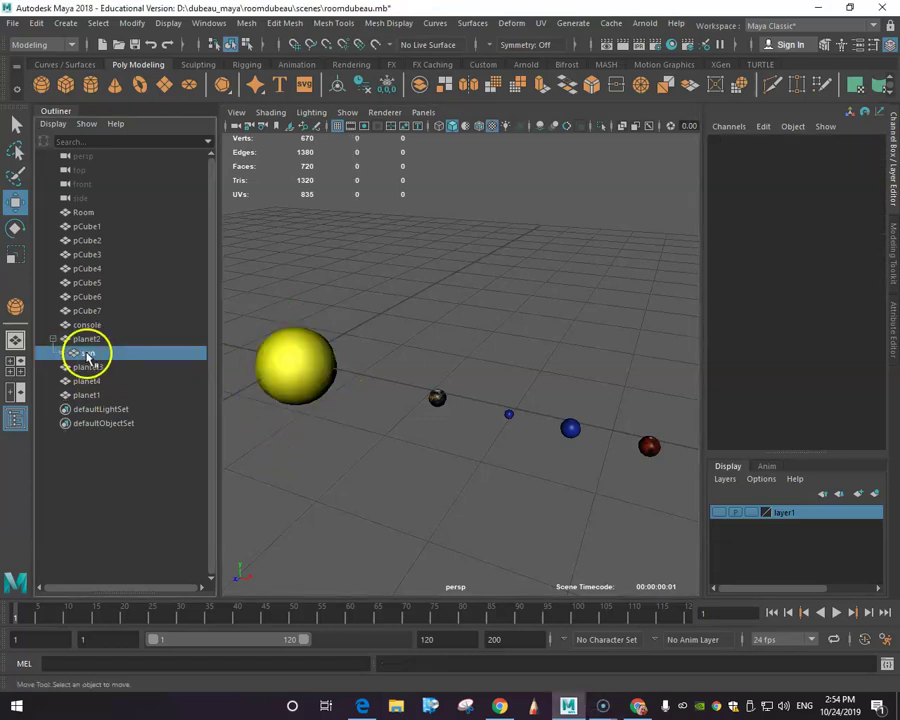
pyautogui.click(88, 355)
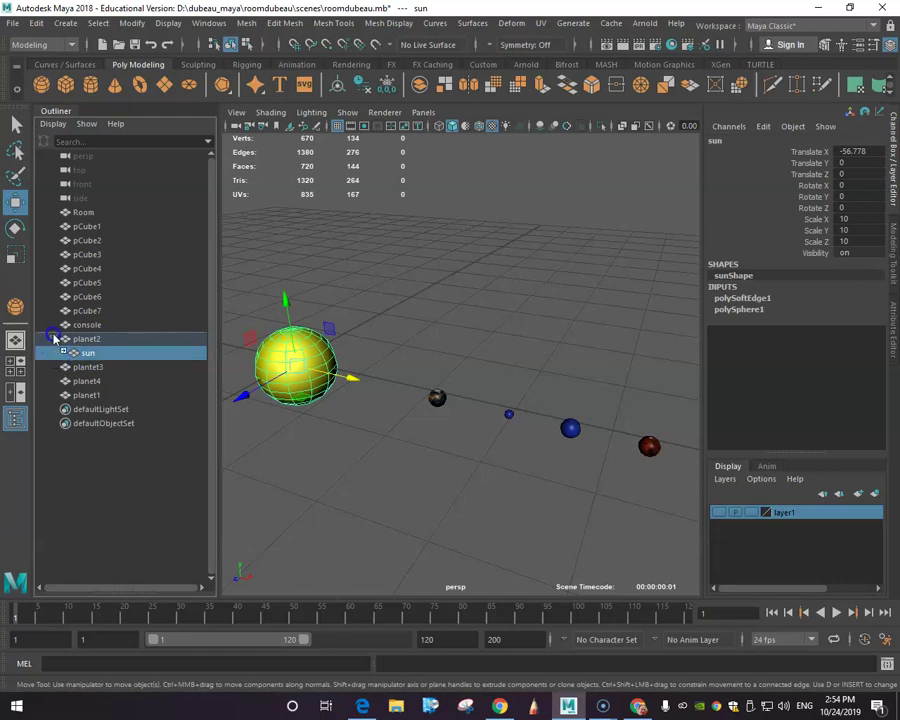
pyautogui.hotkey('shift', 'p')
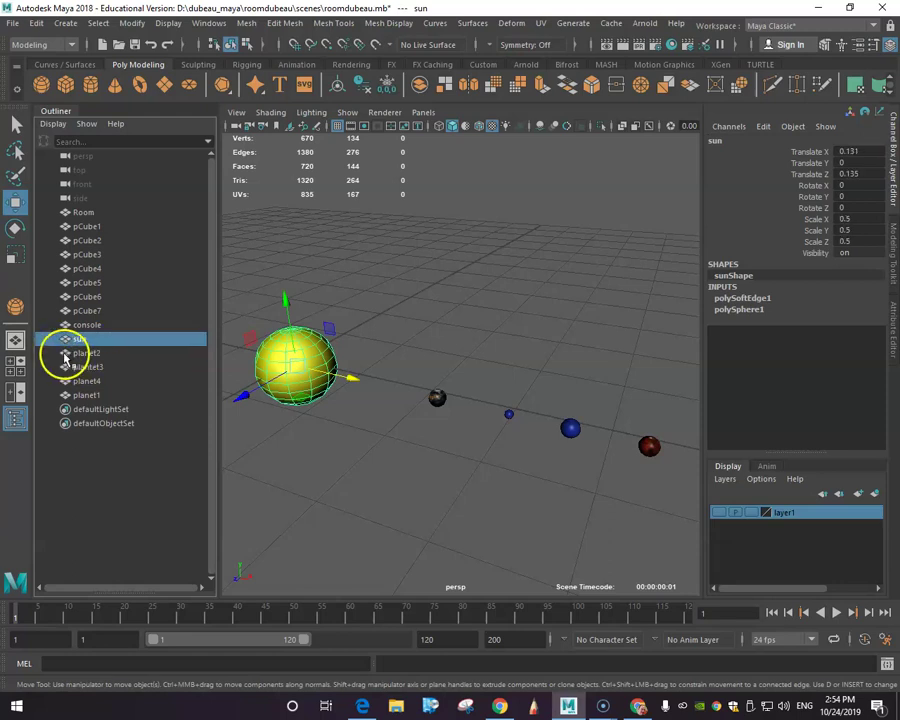
# Parent planet2, plantet3, planet4 and planet1 under the sun in the Outliner
pyautogui.moveTo(80, 344); pyautogui.dragTo(80, 343, button='middle')
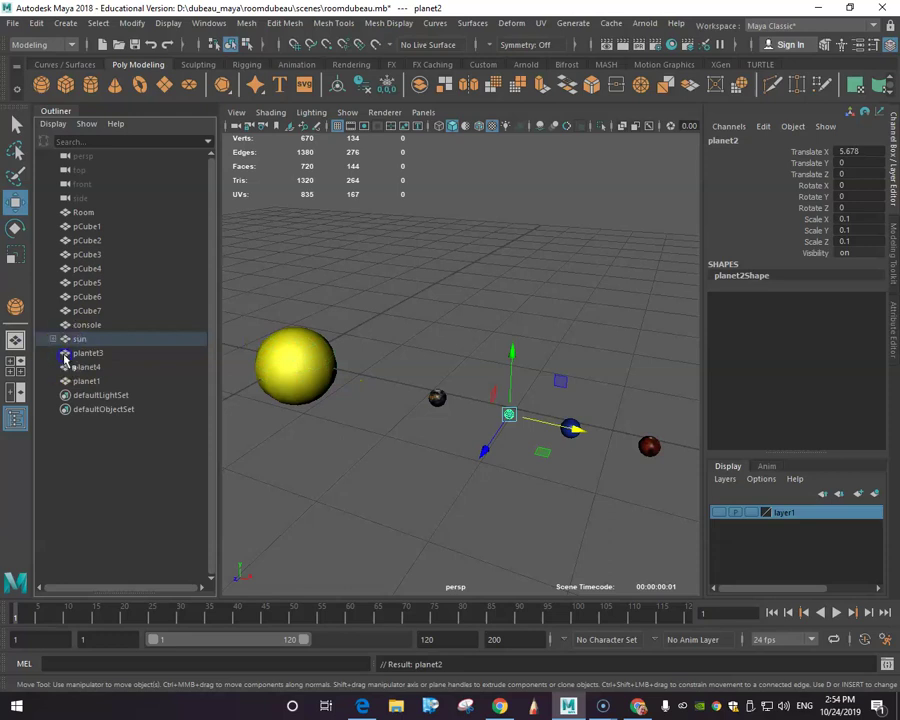
pyautogui.moveTo(86, 352); pyautogui.dragTo(84, 341, button='middle')
pyautogui.click(52, 339)
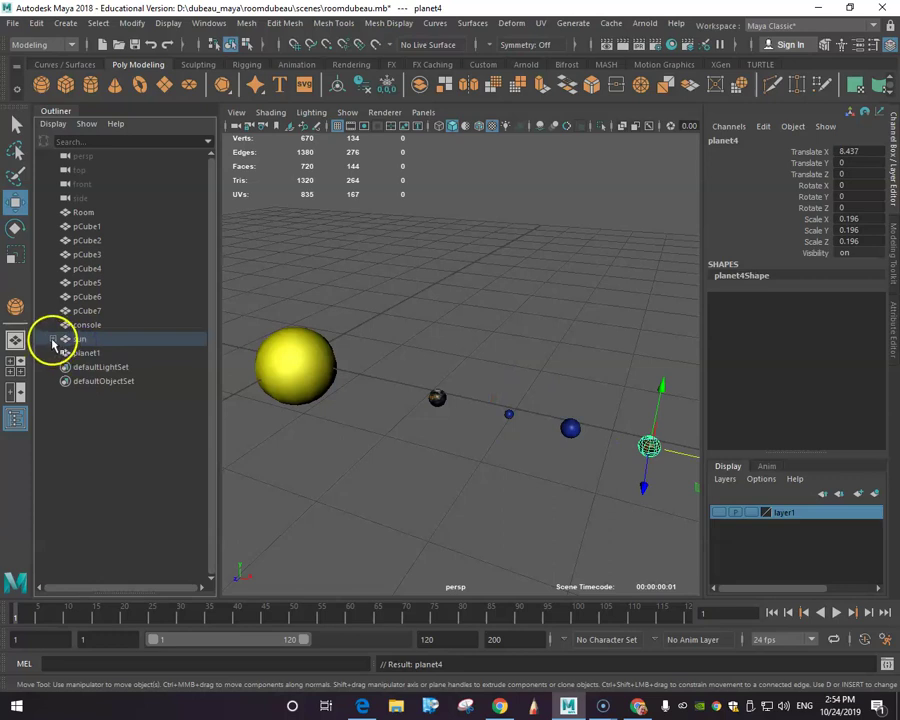
pyautogui.moveTo(118, 394); pyautogui.dragTo(92, 344, button='middle')
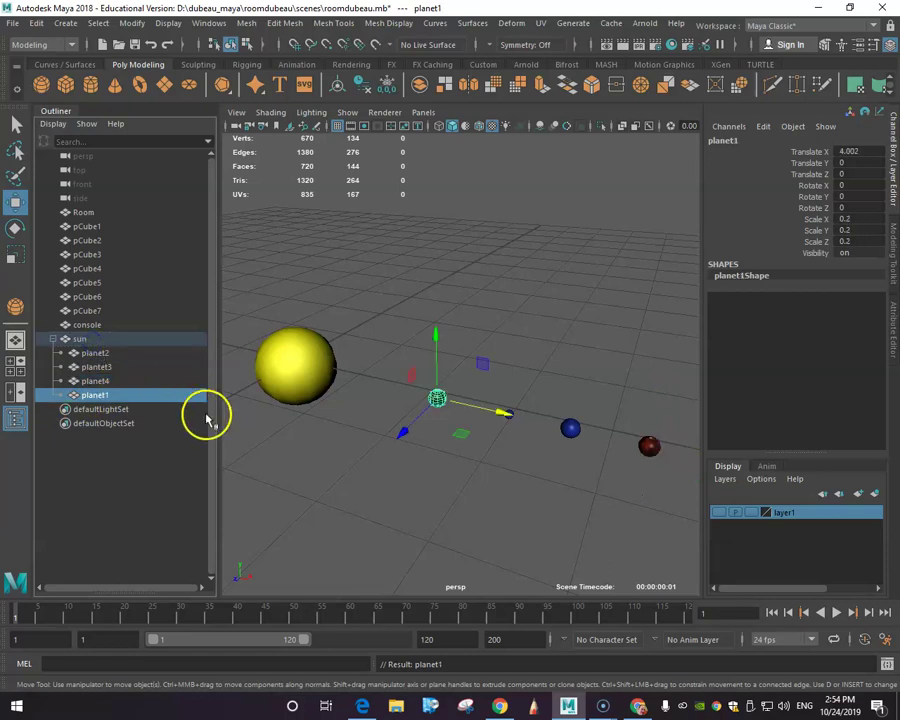
pyautogui.click(290, 388)
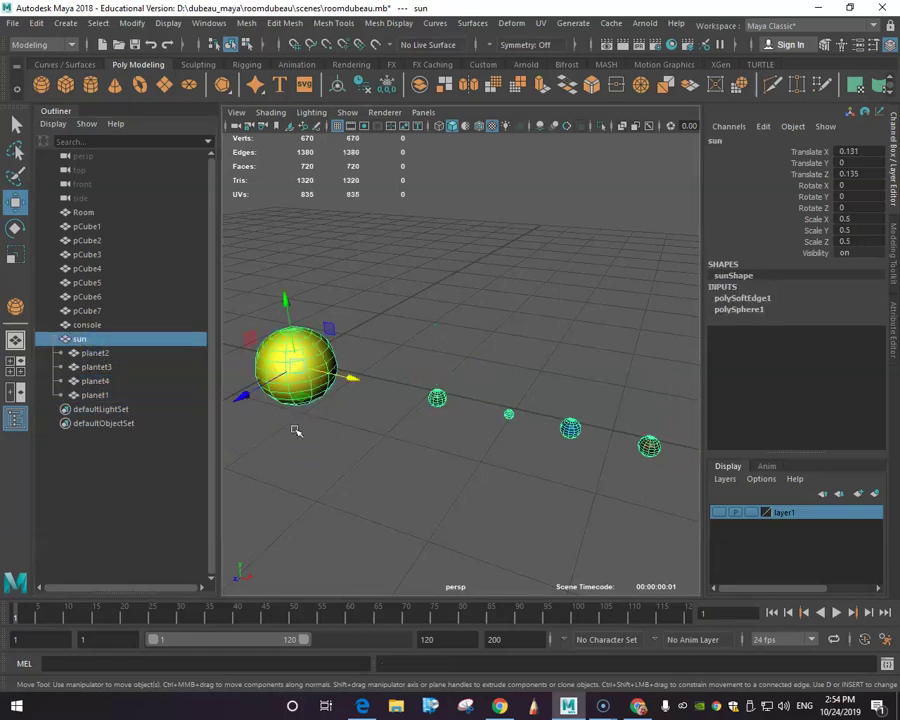
# Raise the sun and its planets to Translate Y 3.962 inside the room
pyautogui.moveTo(94, 398); pyautogui.dragTo(724, 538, button='middle')
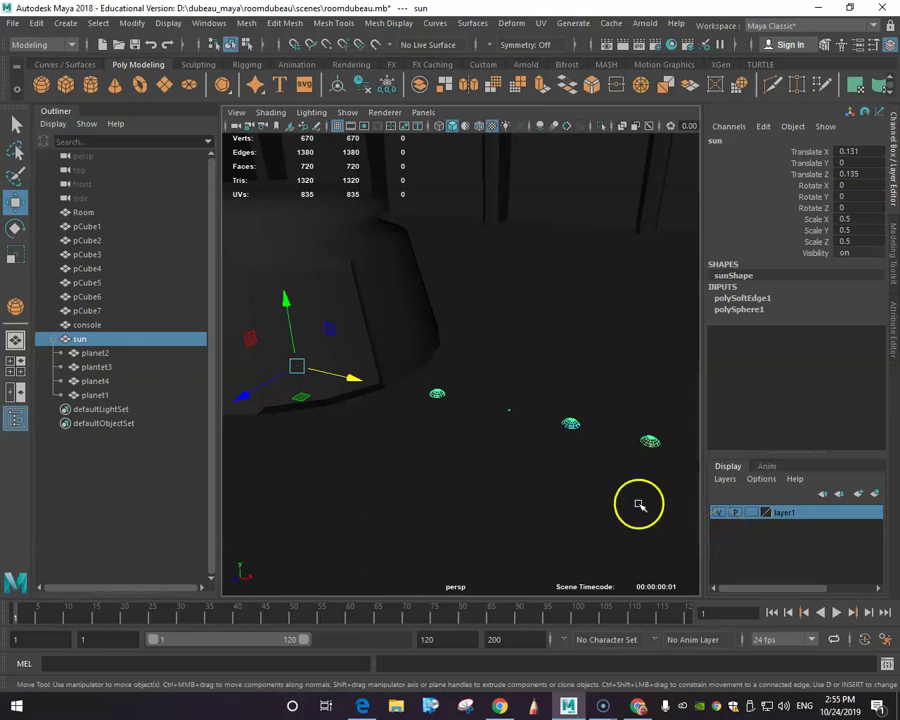
pyautogui.scroll(-10, 549, 470)
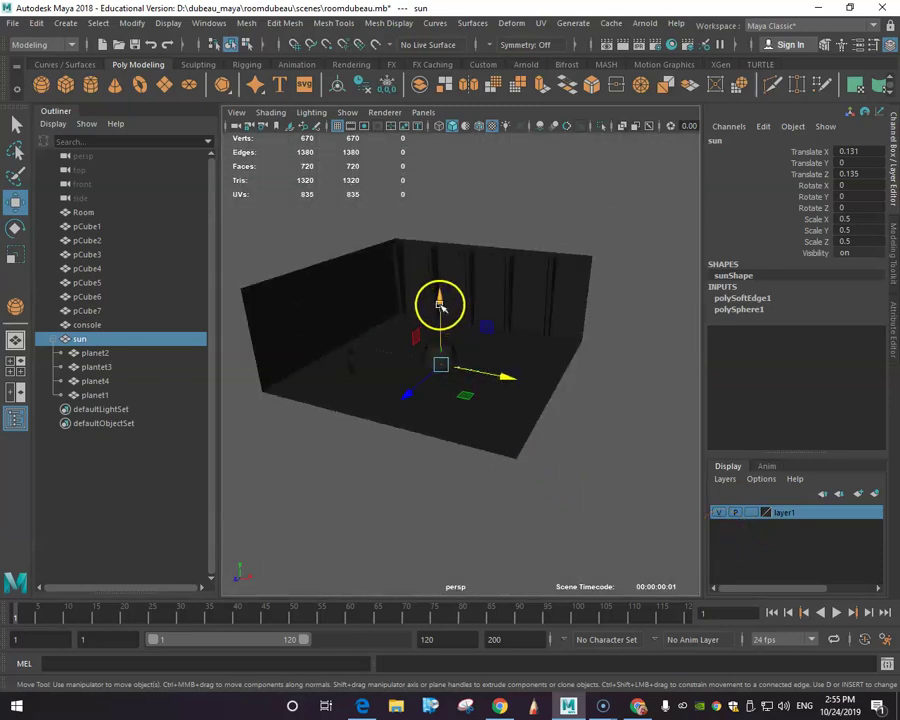
pyautogui.moveTo(438, 302); pyautogui.dragTo(437, 265)
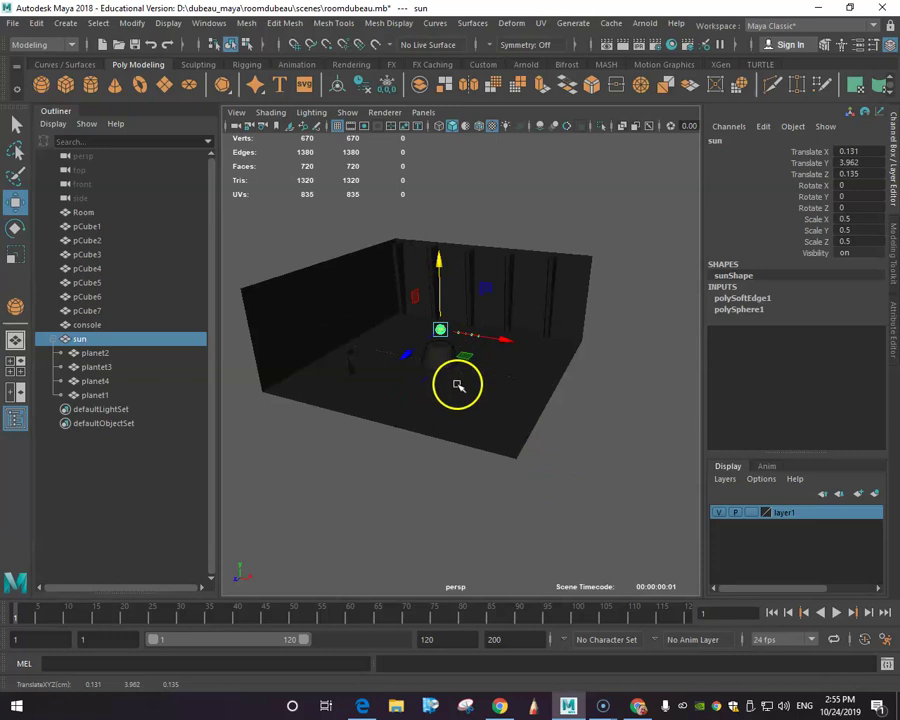
pyautogui.scroll(6, 458, 382)
pyautogui.click(446, 328)
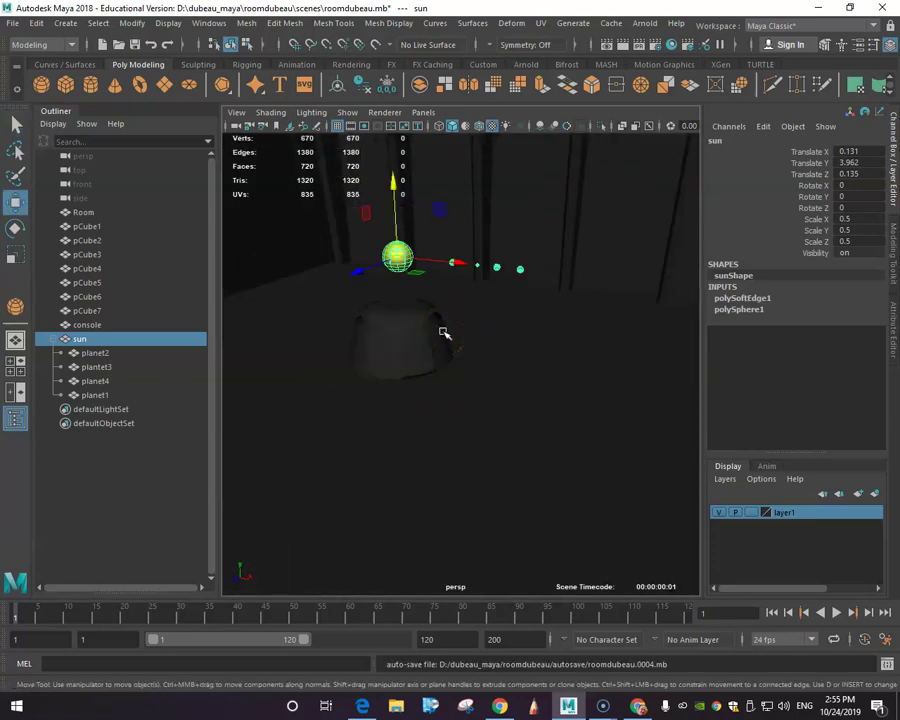
# Scale the sun uniformly down to 0.367
pyautogui.press('r')
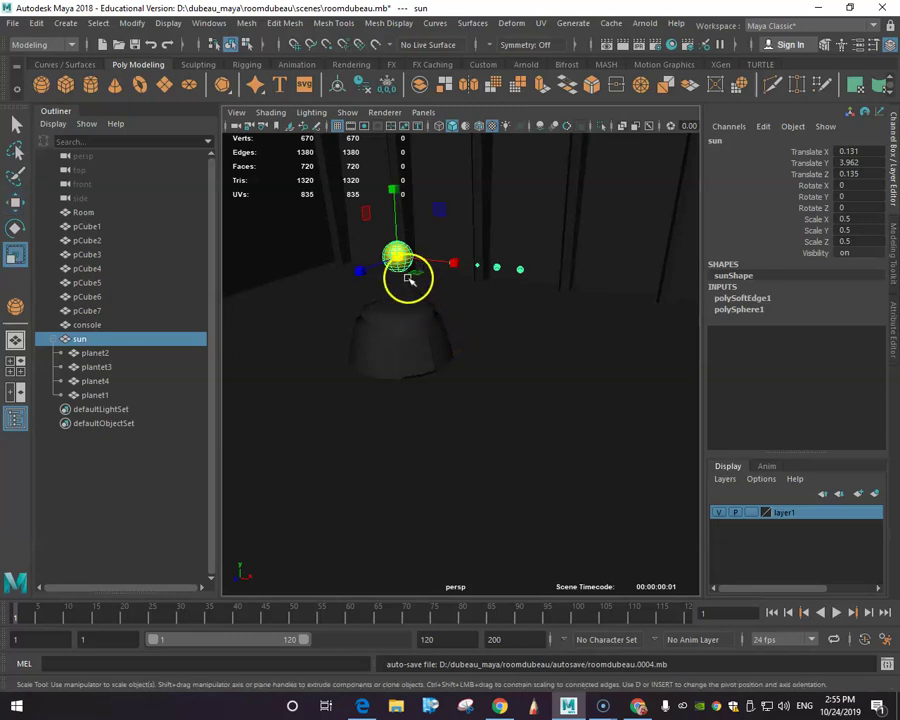
pyautogui.moveTo(404, 268); pyautogui.dragTo(370, 272)
pyautogui.click(396, 362)
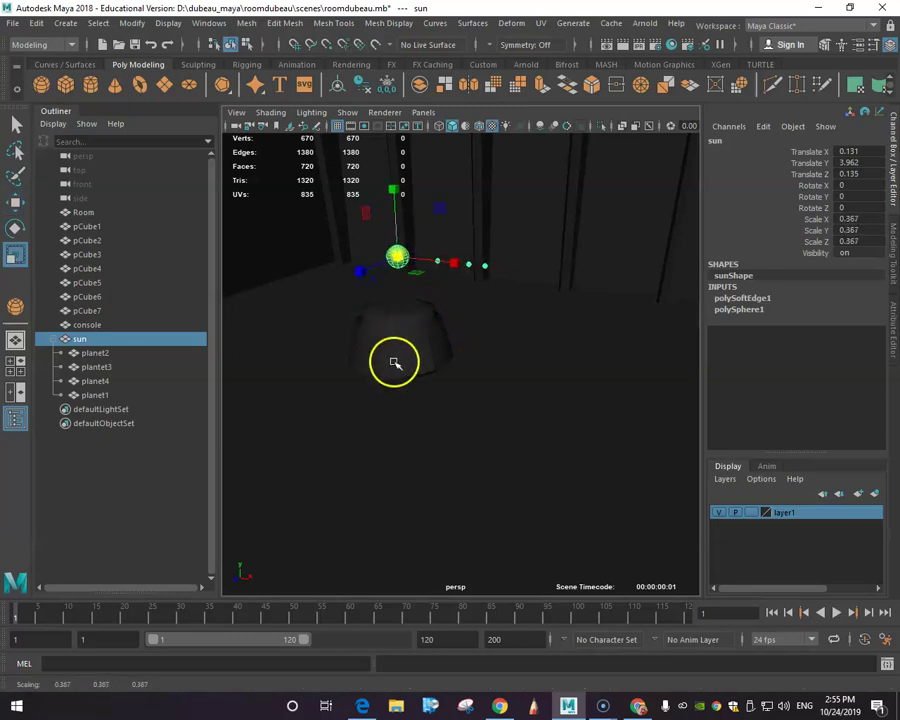